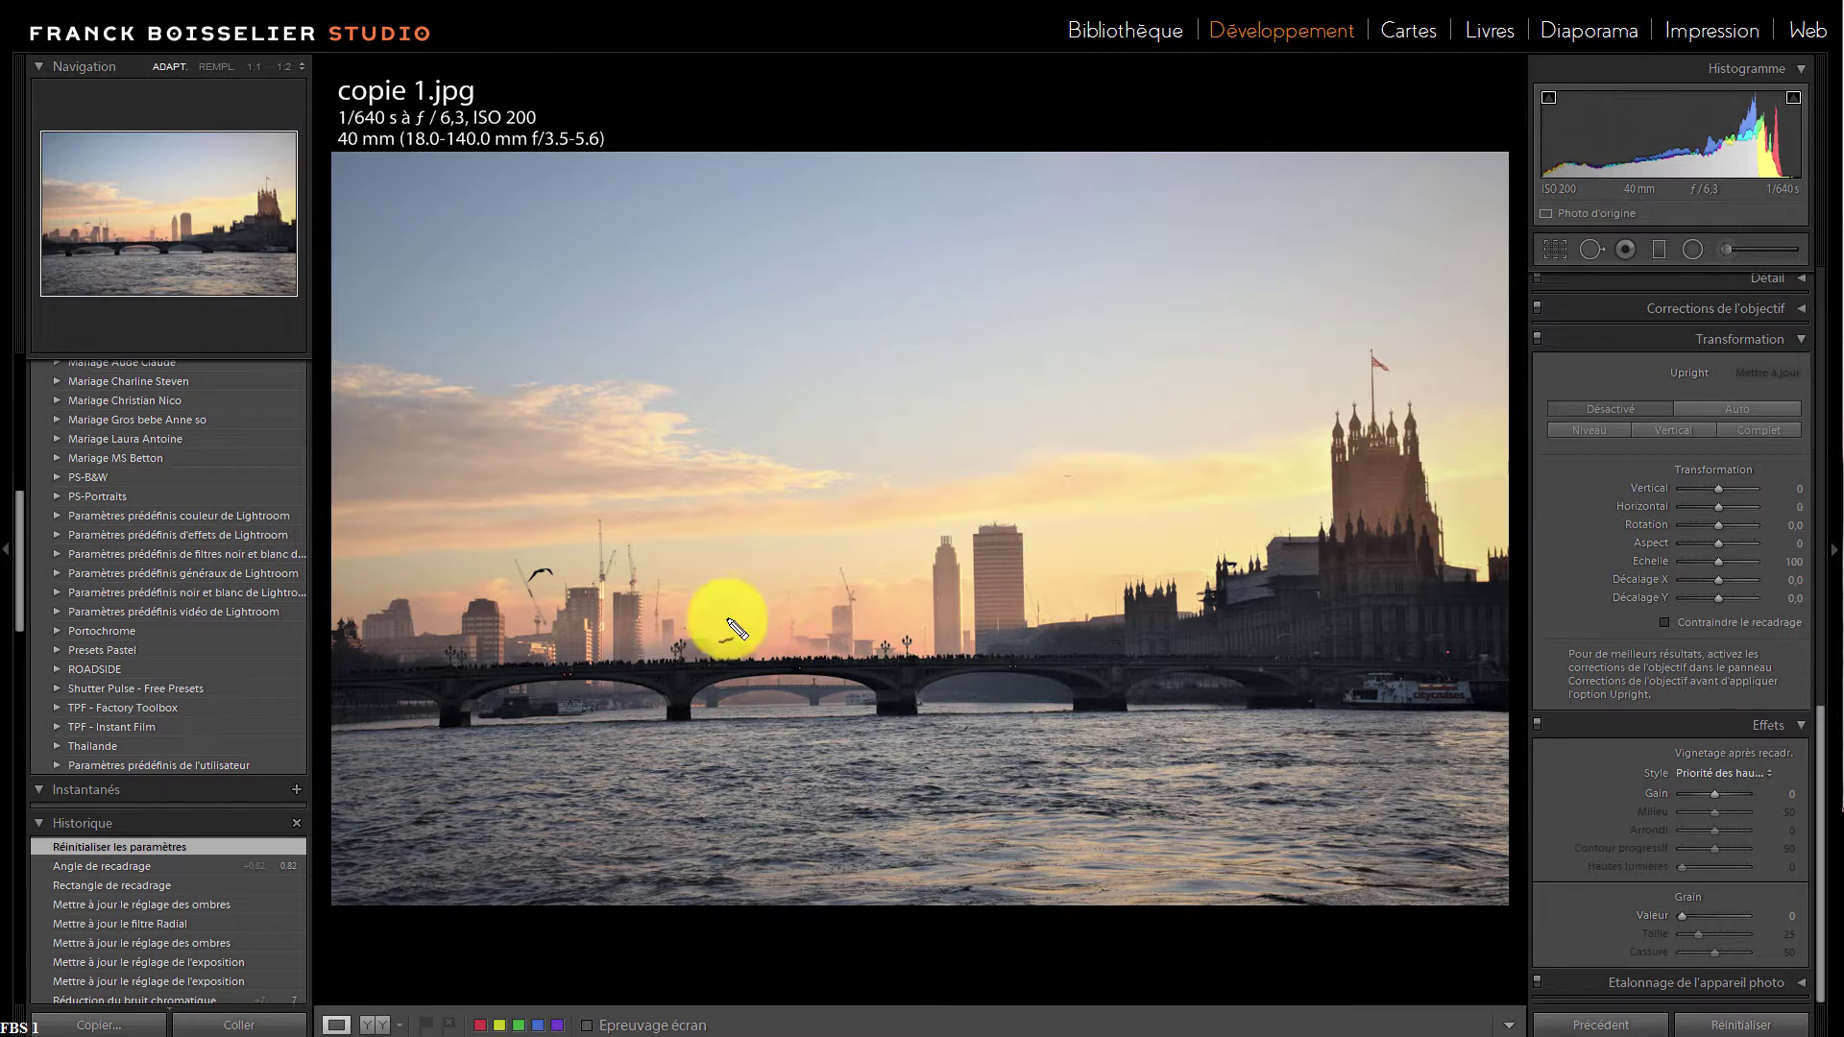
Outline the sky, the riverside buildings and the river in red on copie 1.jpg, and clear the annotations
mouse_move(1379, 154)
mouse_down()
mouse_move(701, 203)
mouse_move(424, 278)
mouse_move(326, 417)
mouse_move(357, 614)
mouse_move(508, 654)
mouse_move(739, 608)
mouse_move(1054, 595)
mouse_move(1137, 566)
mouse_move(1220, 492)
mouse_move(1350, 491)
mouse_move(1447, 463)
mouse_move(1492, 380)
mouse_move(1504, 234)
mouse_move(1448, 172)
mouse_move(1350, 149)
mouse_up()
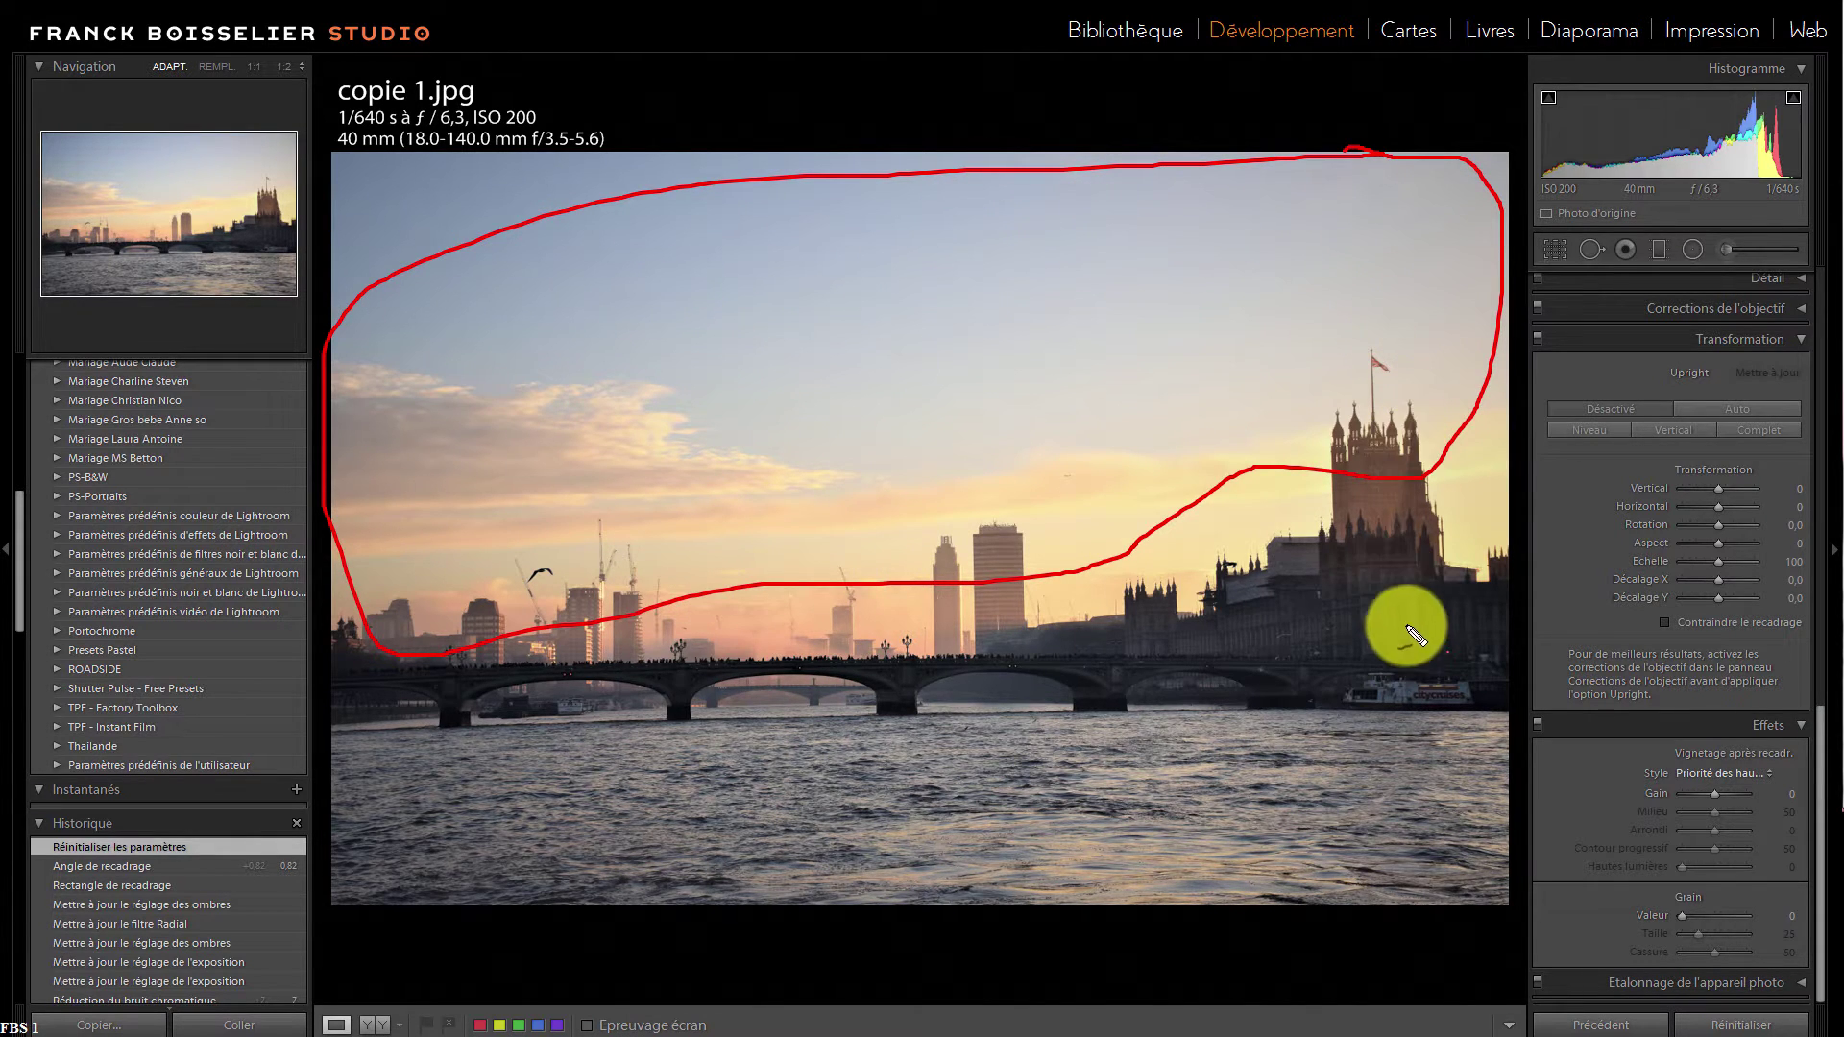
mouse_move(1381, 521)
mouse_down()
mouse_move(963, 612)
mouse_move(926, 688)
mouse_move(1034, 718)
mouse_move(1314, 720)
mouse_move(1455, 713)
mouse_move(1512, 674)
mouse_move(1504, 590)
mouse_move(1464, 519)
mouse_move(1395, 487)
mouse_move(1343, 509)
mouse_move(1345, 529)
mouse_move(1239, 534)
mouse_up()
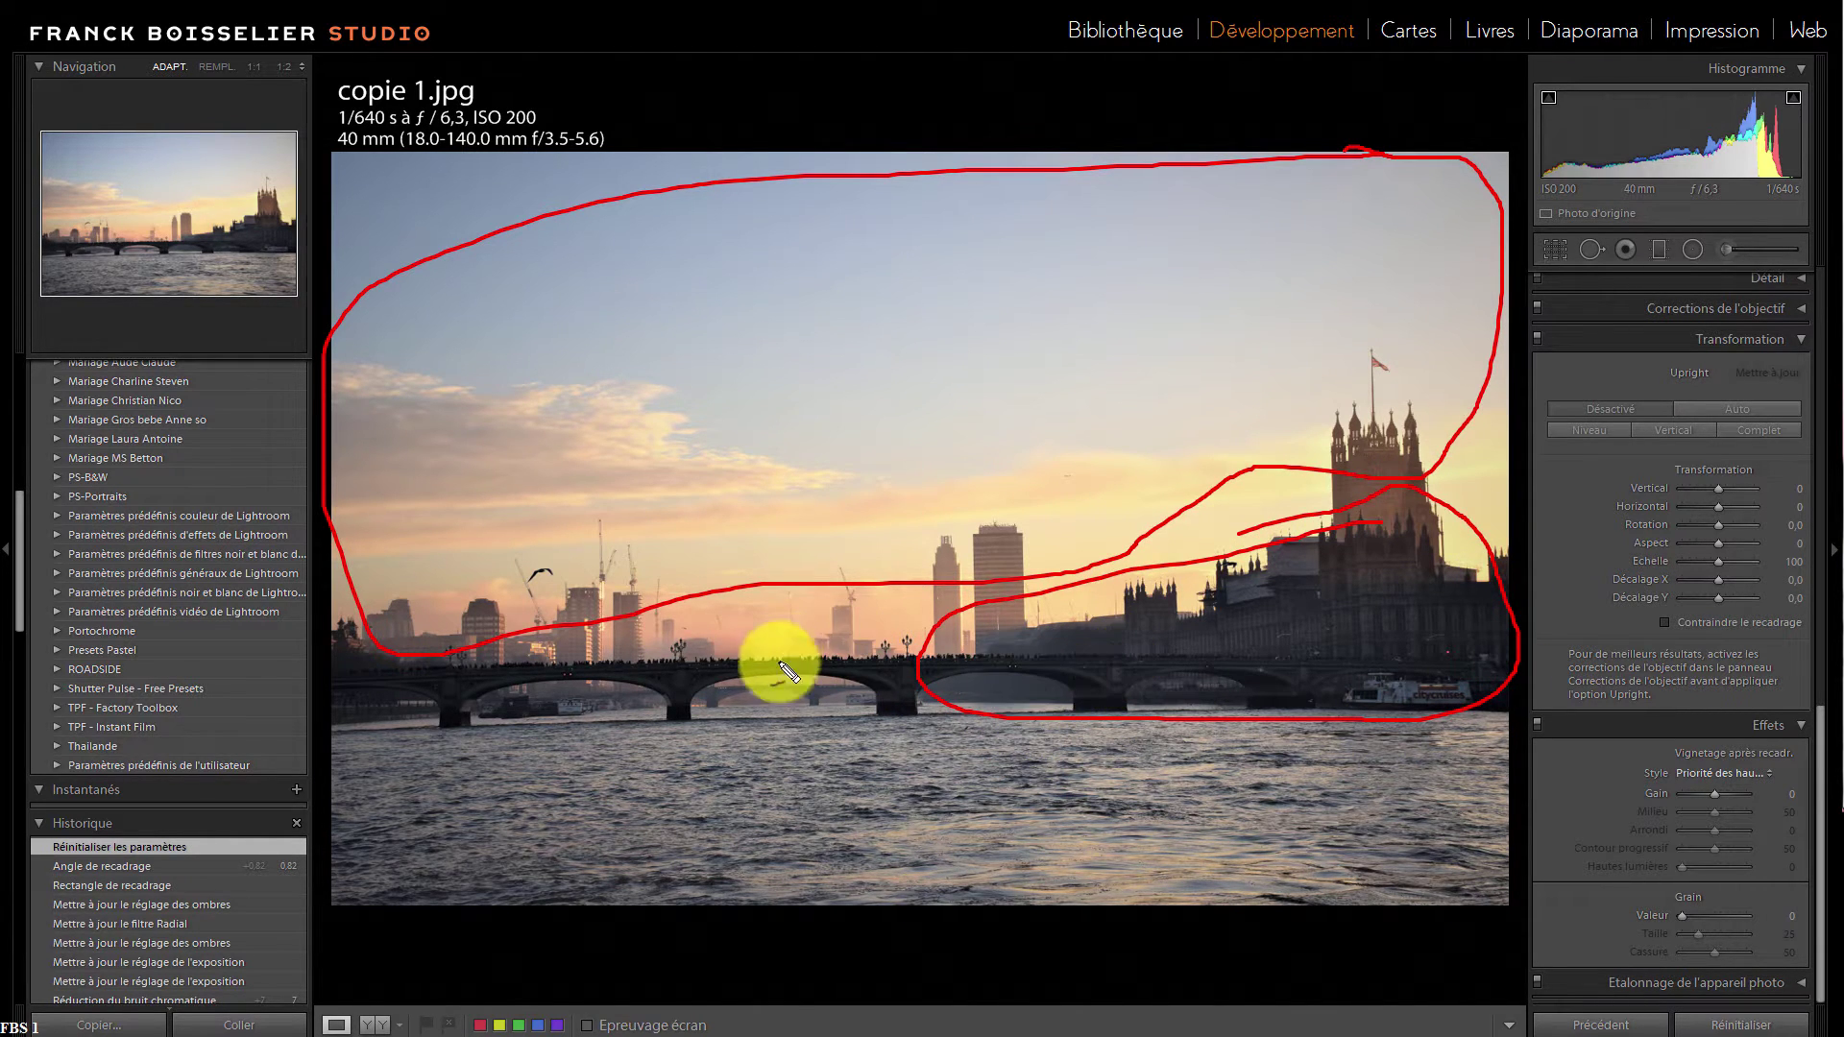
mouse_move(1004, 721)
mouse_down()
mouse_move(481, 753)
mouse_move(435, 886)
mouse_move(897, 913)
mouse_move(1370, 897)
mouse_move(1490, 787)
mouse_move(1249, 738)
mouse_move(898, 717)
mouse_up()
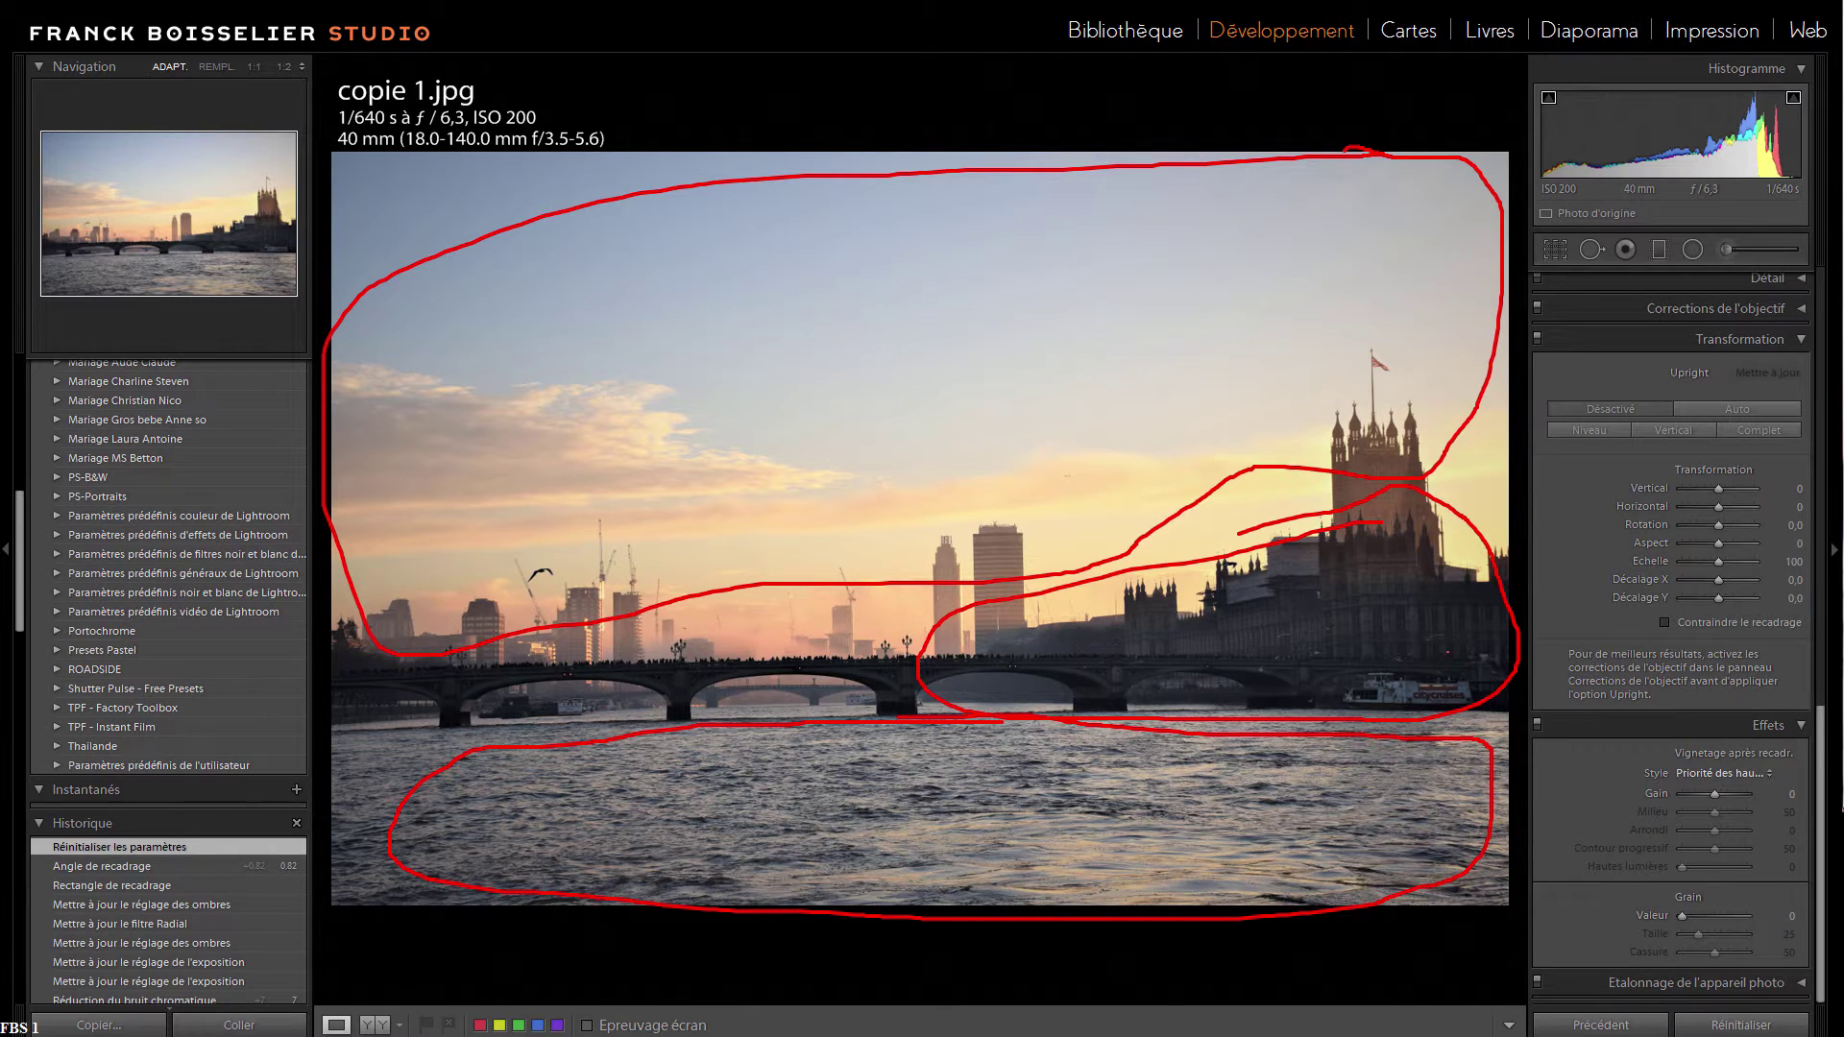
key(Escape)
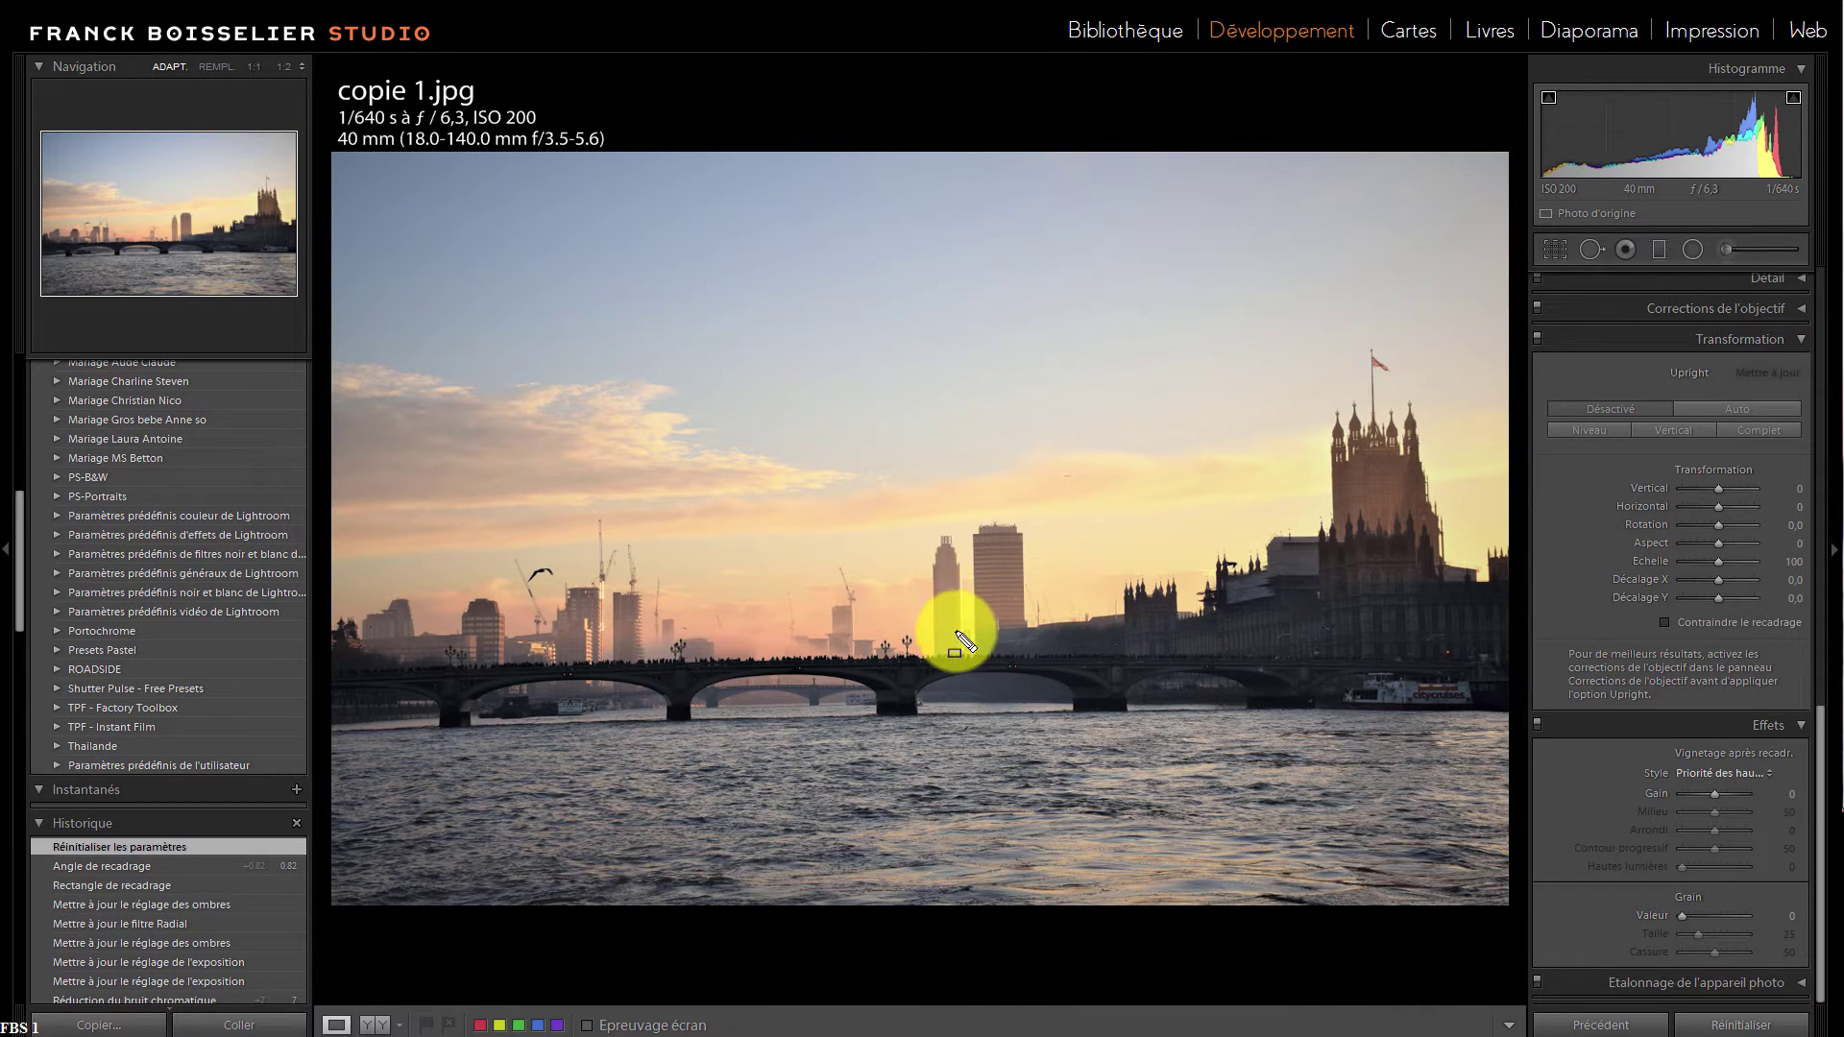
Outline the Parliament building and its tower in red on copie 1.jpg, and clear the annotation
mouse_move(1431, 448)
mouse_down()
mouse_move(1138, 642)
mouse_move(1106, 702)
mouse_up()
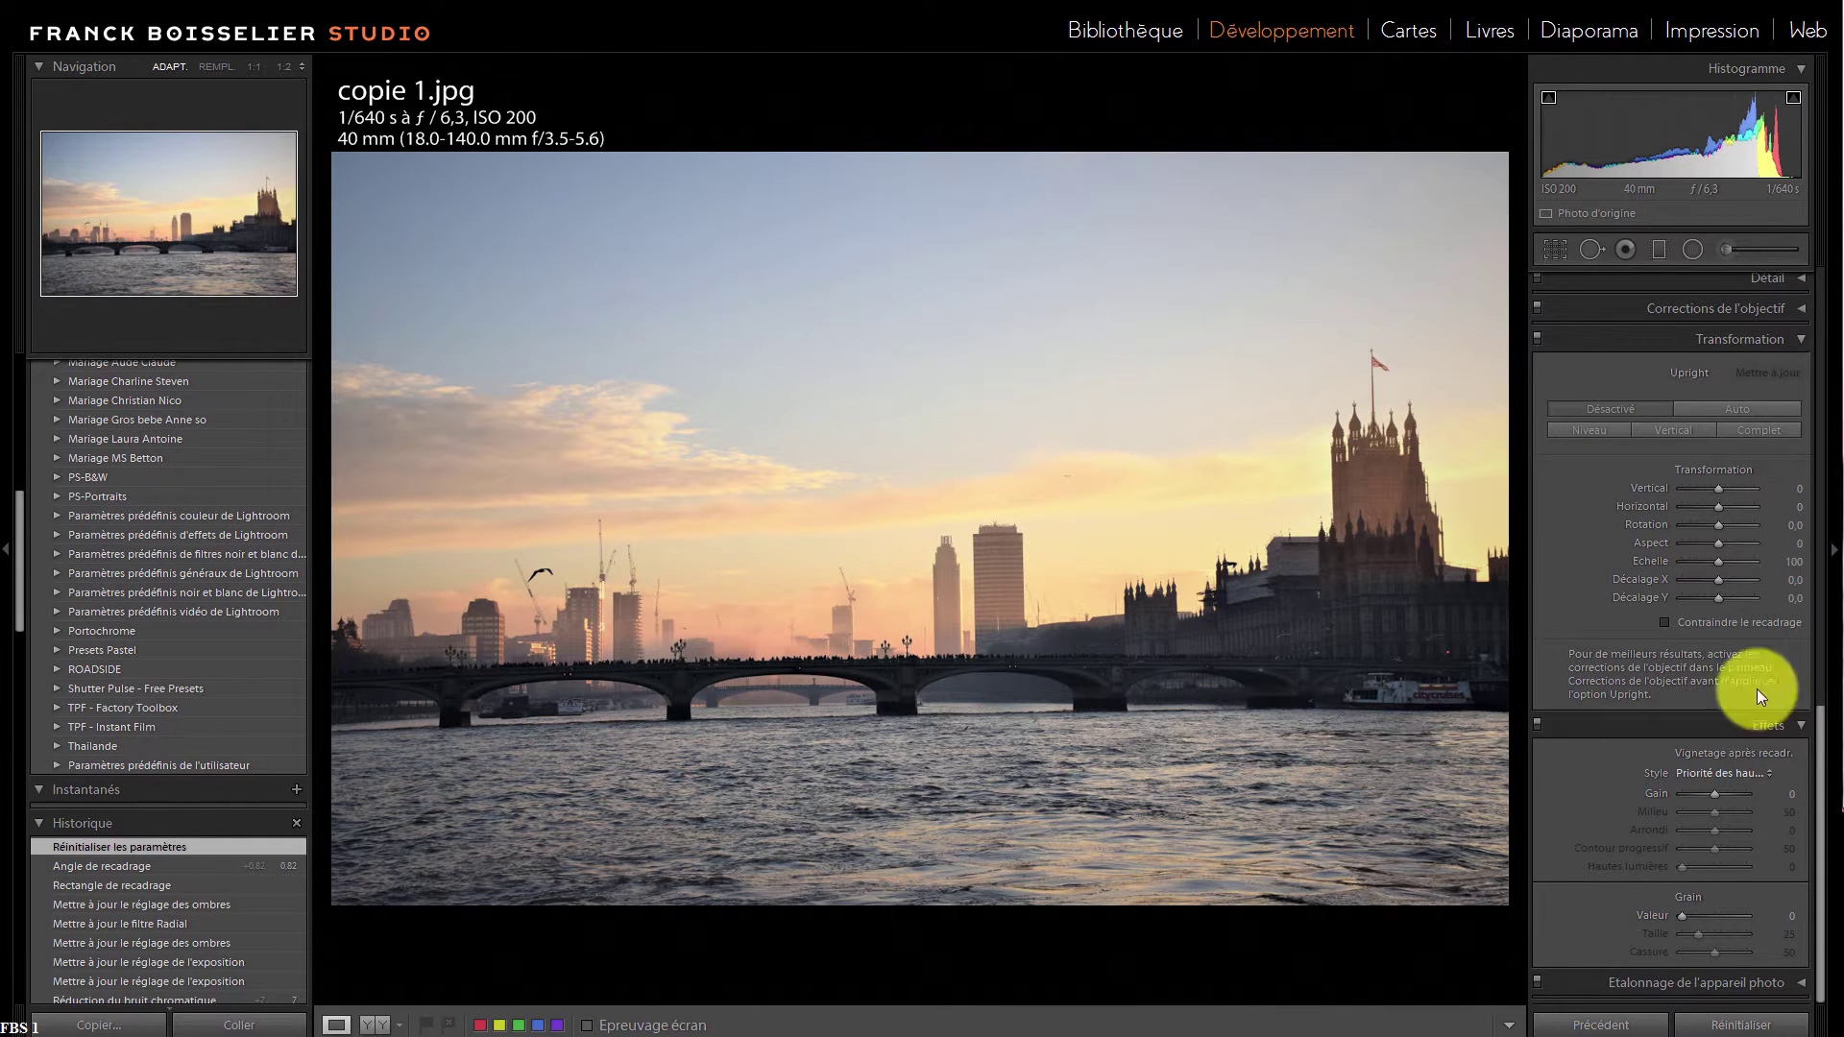
mouse_move(1407, 441)
mouse_down()
mouse_move(1313, 478)
mouse_move(1133, 609)
mouse_move(1243, 701)
mouse_move(1490, 622)
mouse_move(1431, 444)
mouse_move(1297, 471)
mouse_up()
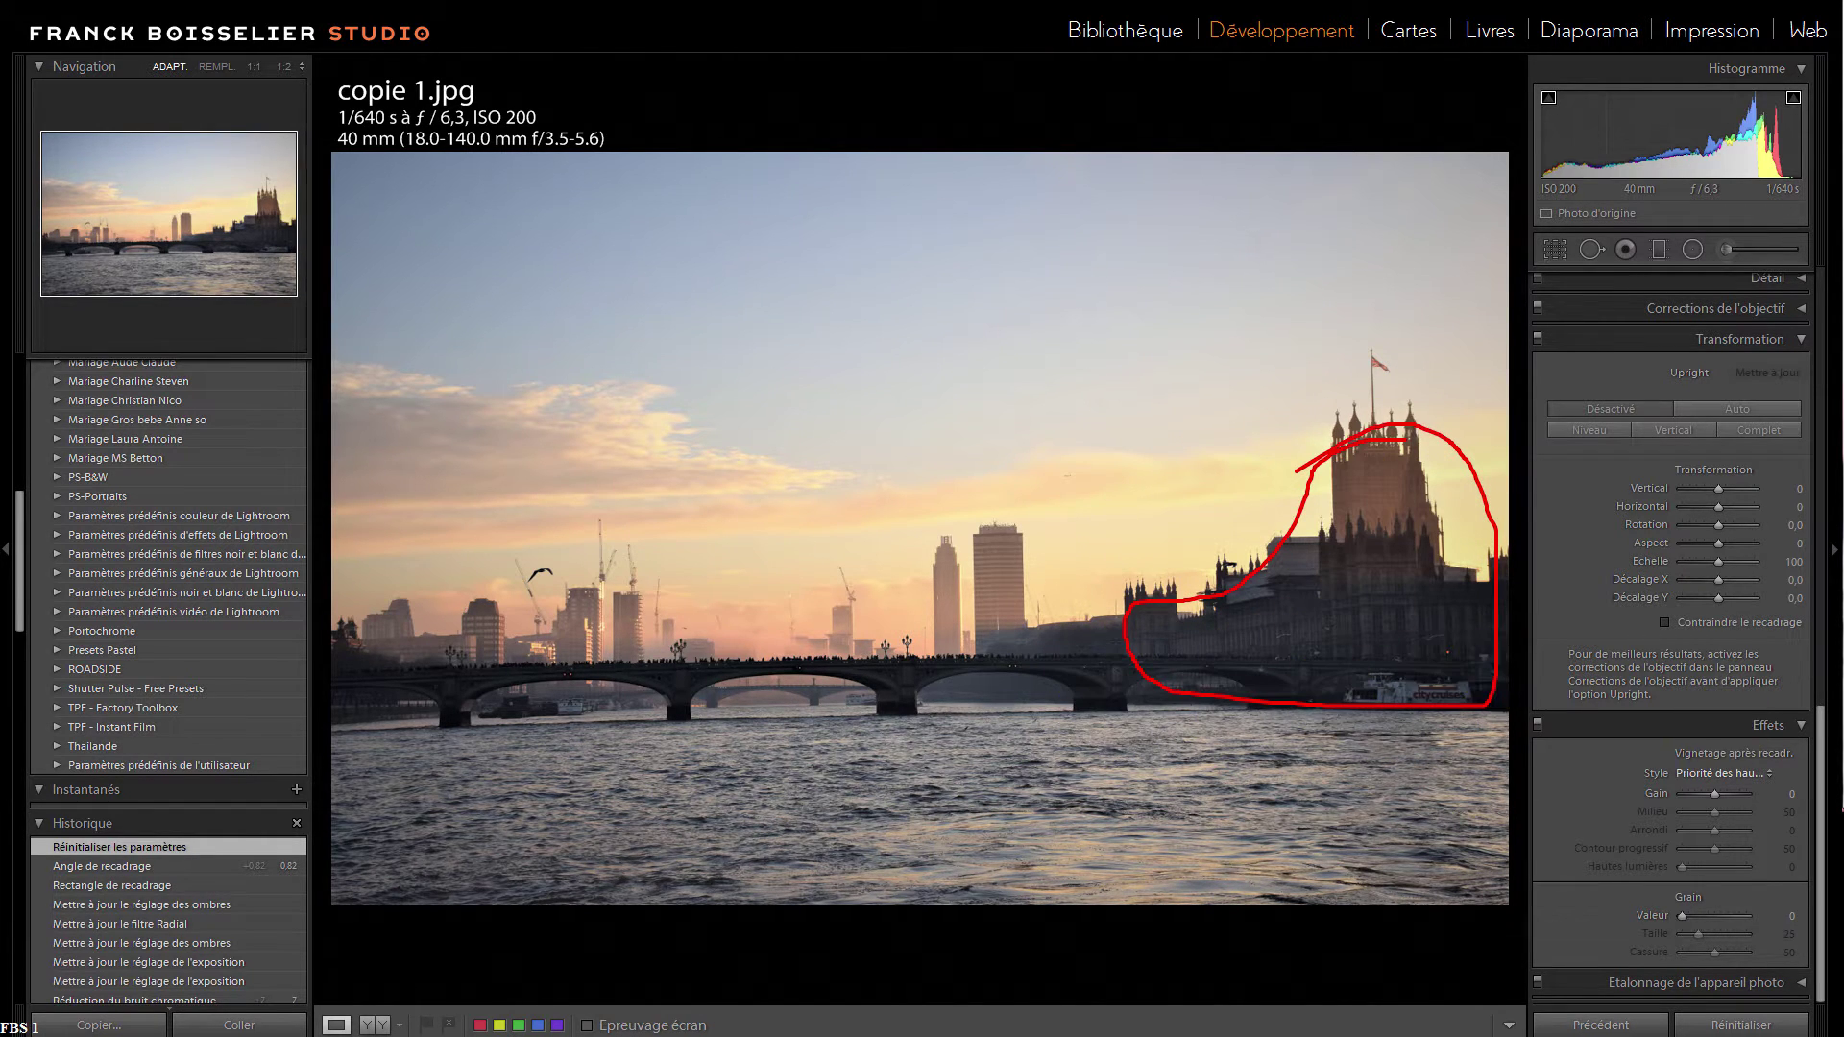
key(Escape)
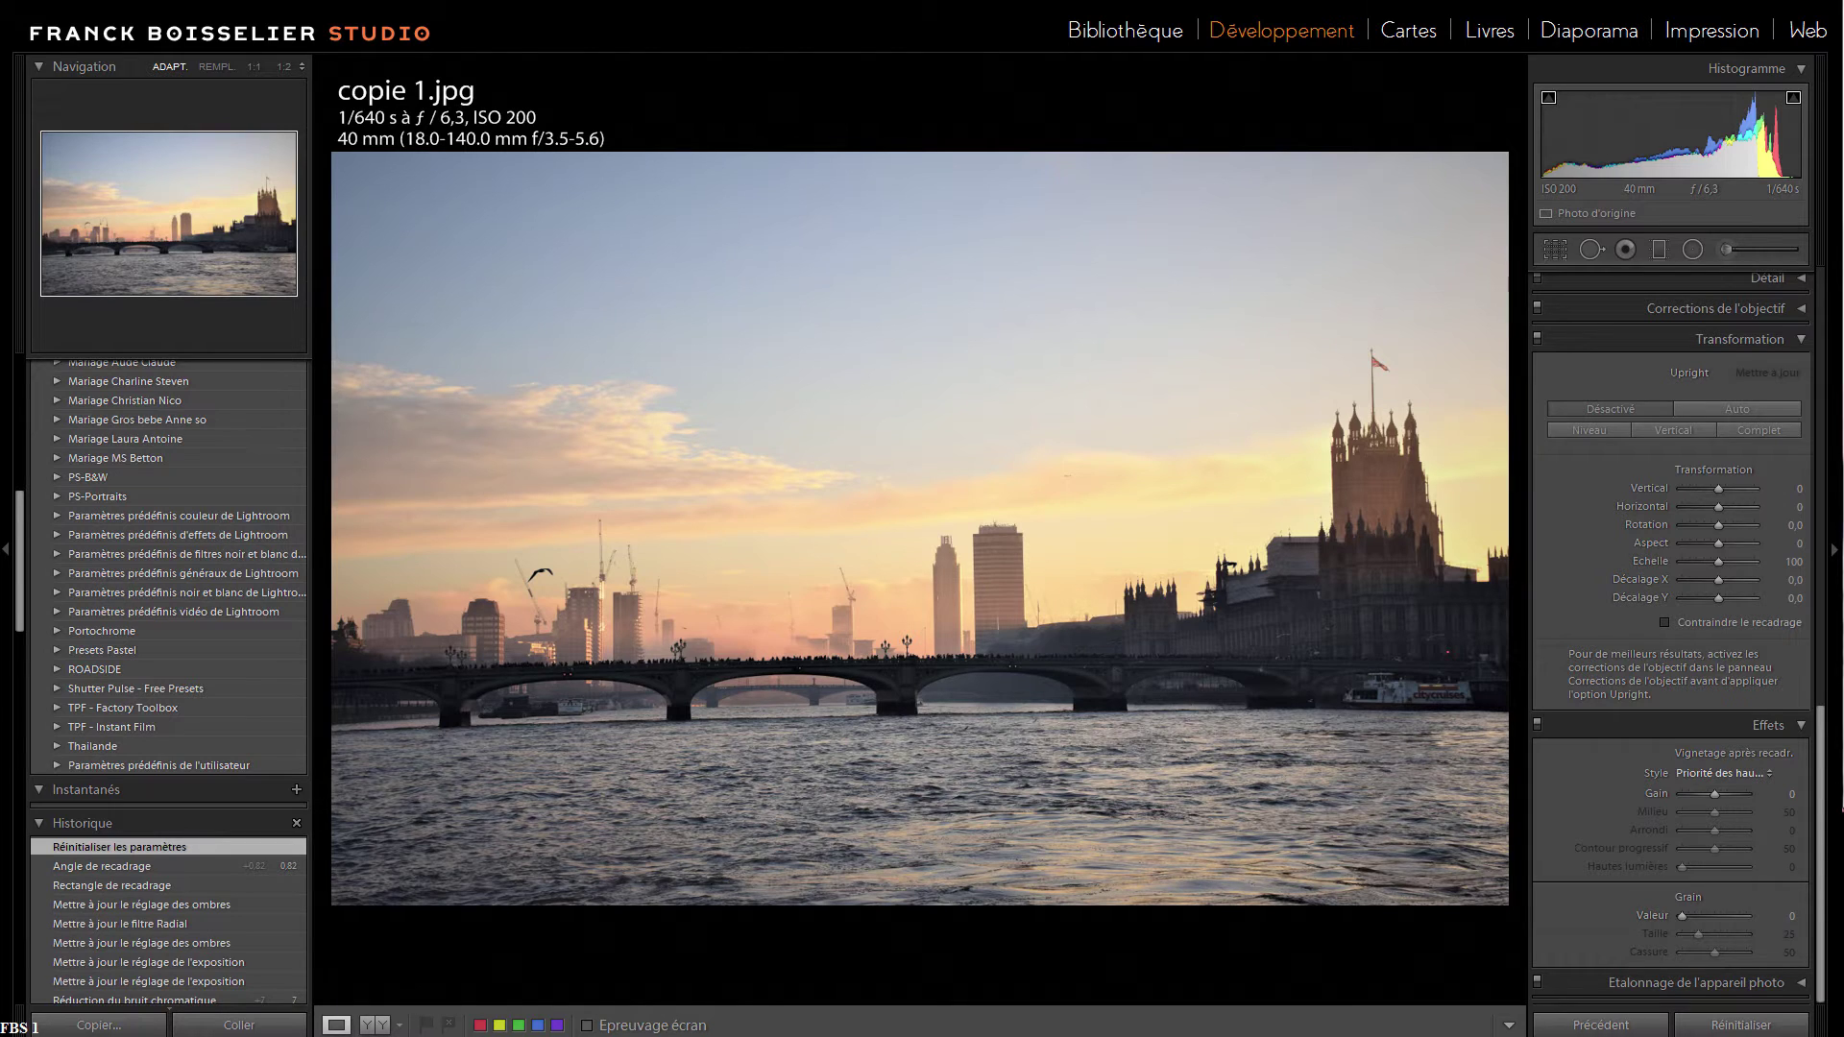
Circle the bridge and skyline area in red, highlight the Parliament area with a yellow rectangle, and clear both marks
mouse_move(897, 313)
mouse_down()
mouse_move(634, 287)
mouse_move(483, 338)
mouse_move(348, 514)
mouse_move(328, 725)
mouse_move(448, 874)
mouse_move(683, 909)
mouse_move(895, 905)
mouse_move(1016, 847)
mouse_move(1112, 766)
mouse_move(1143, 637)
mouse_move(1018, 264)
mouse_move(917, 190)
mouse_move(518, 185)
mouse_move(403, 262)
mouse_move(314, 444)
mouse_move(344, 817)
mouse_up()
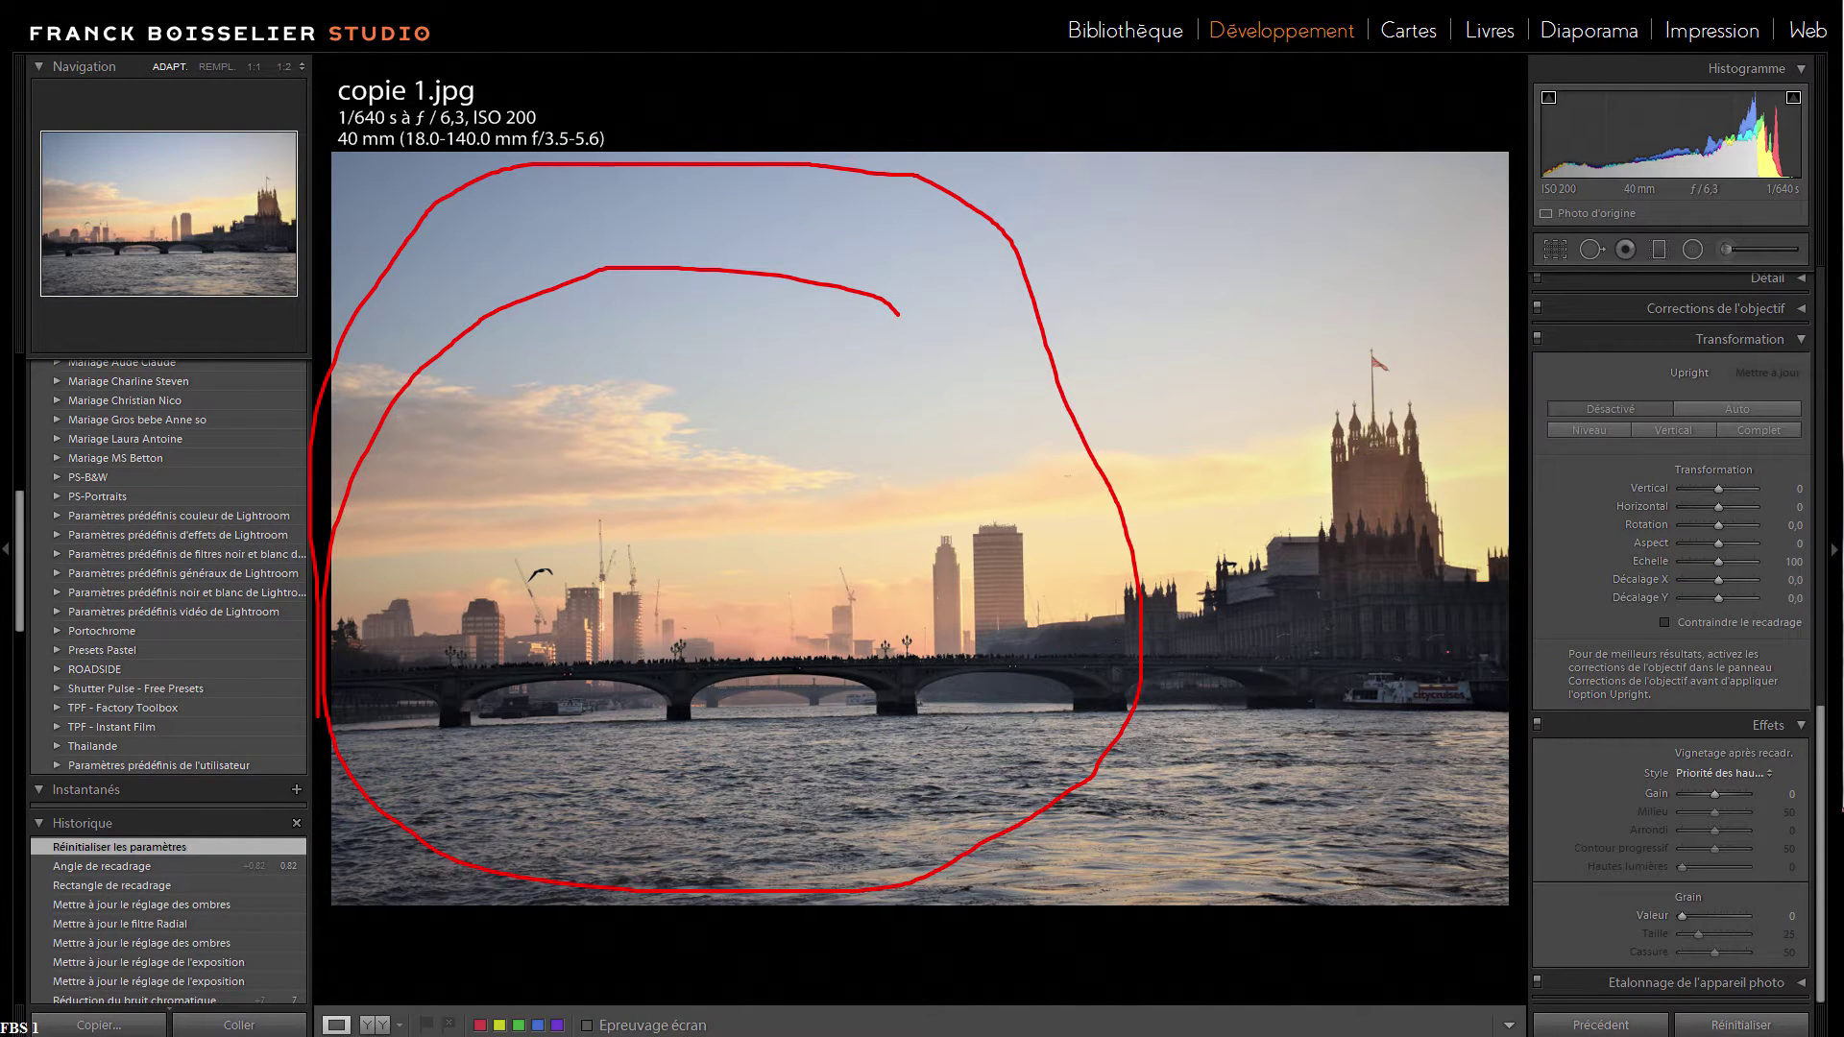
drag(1190, 361, 1518, 845)
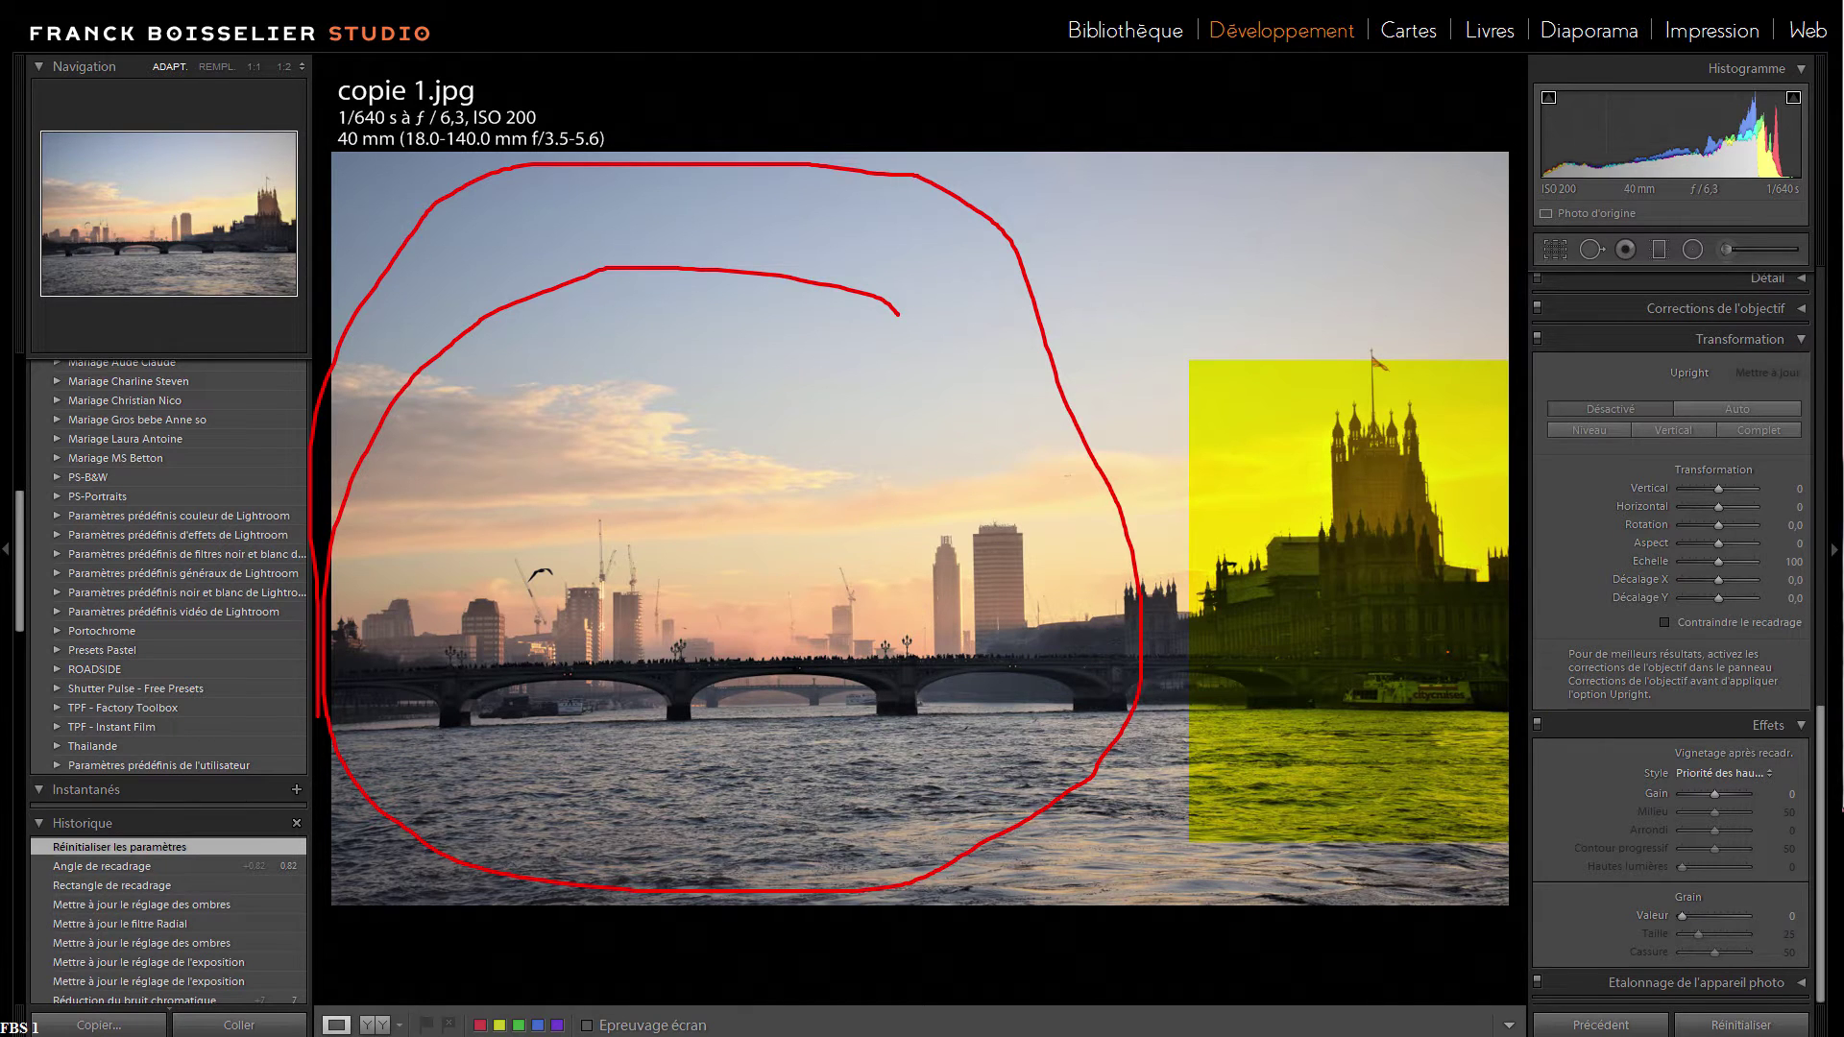
key(Escape)
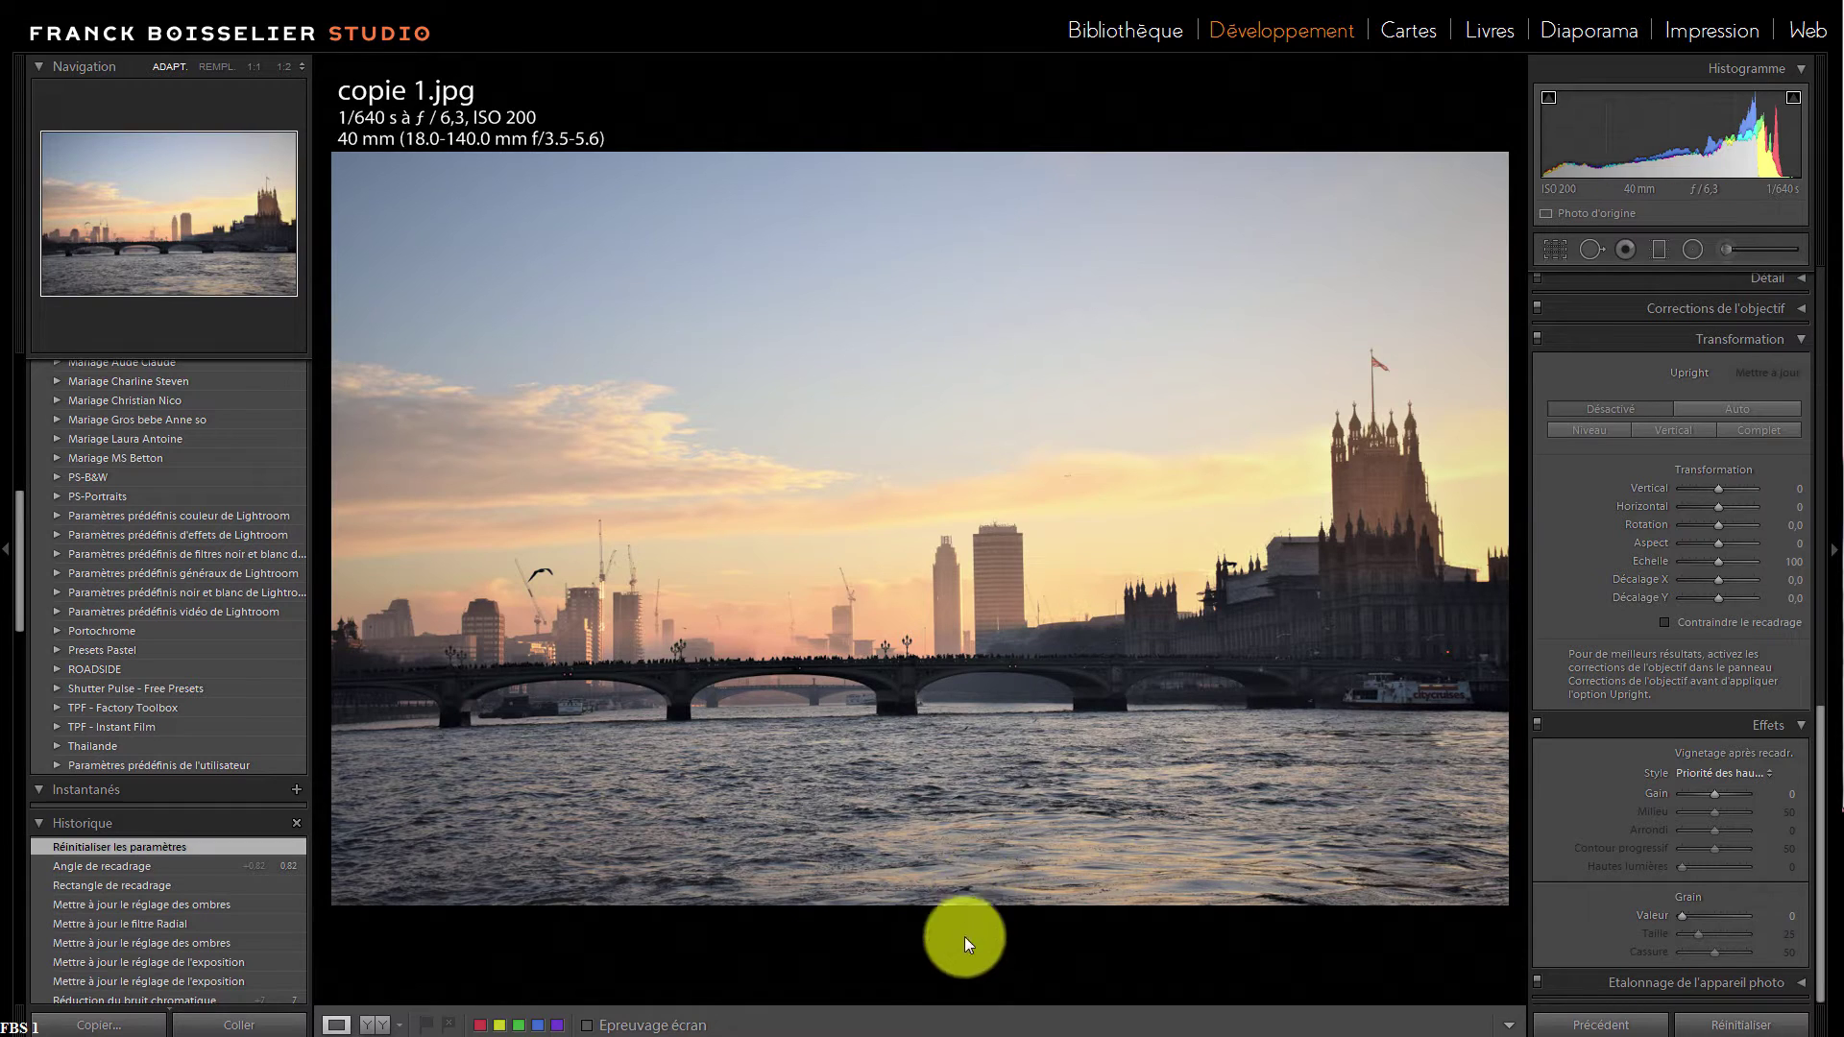
Open the virtual copy Copie 1 of copie 1.jpg and circle the Parliament building in red
click(920, 1031)
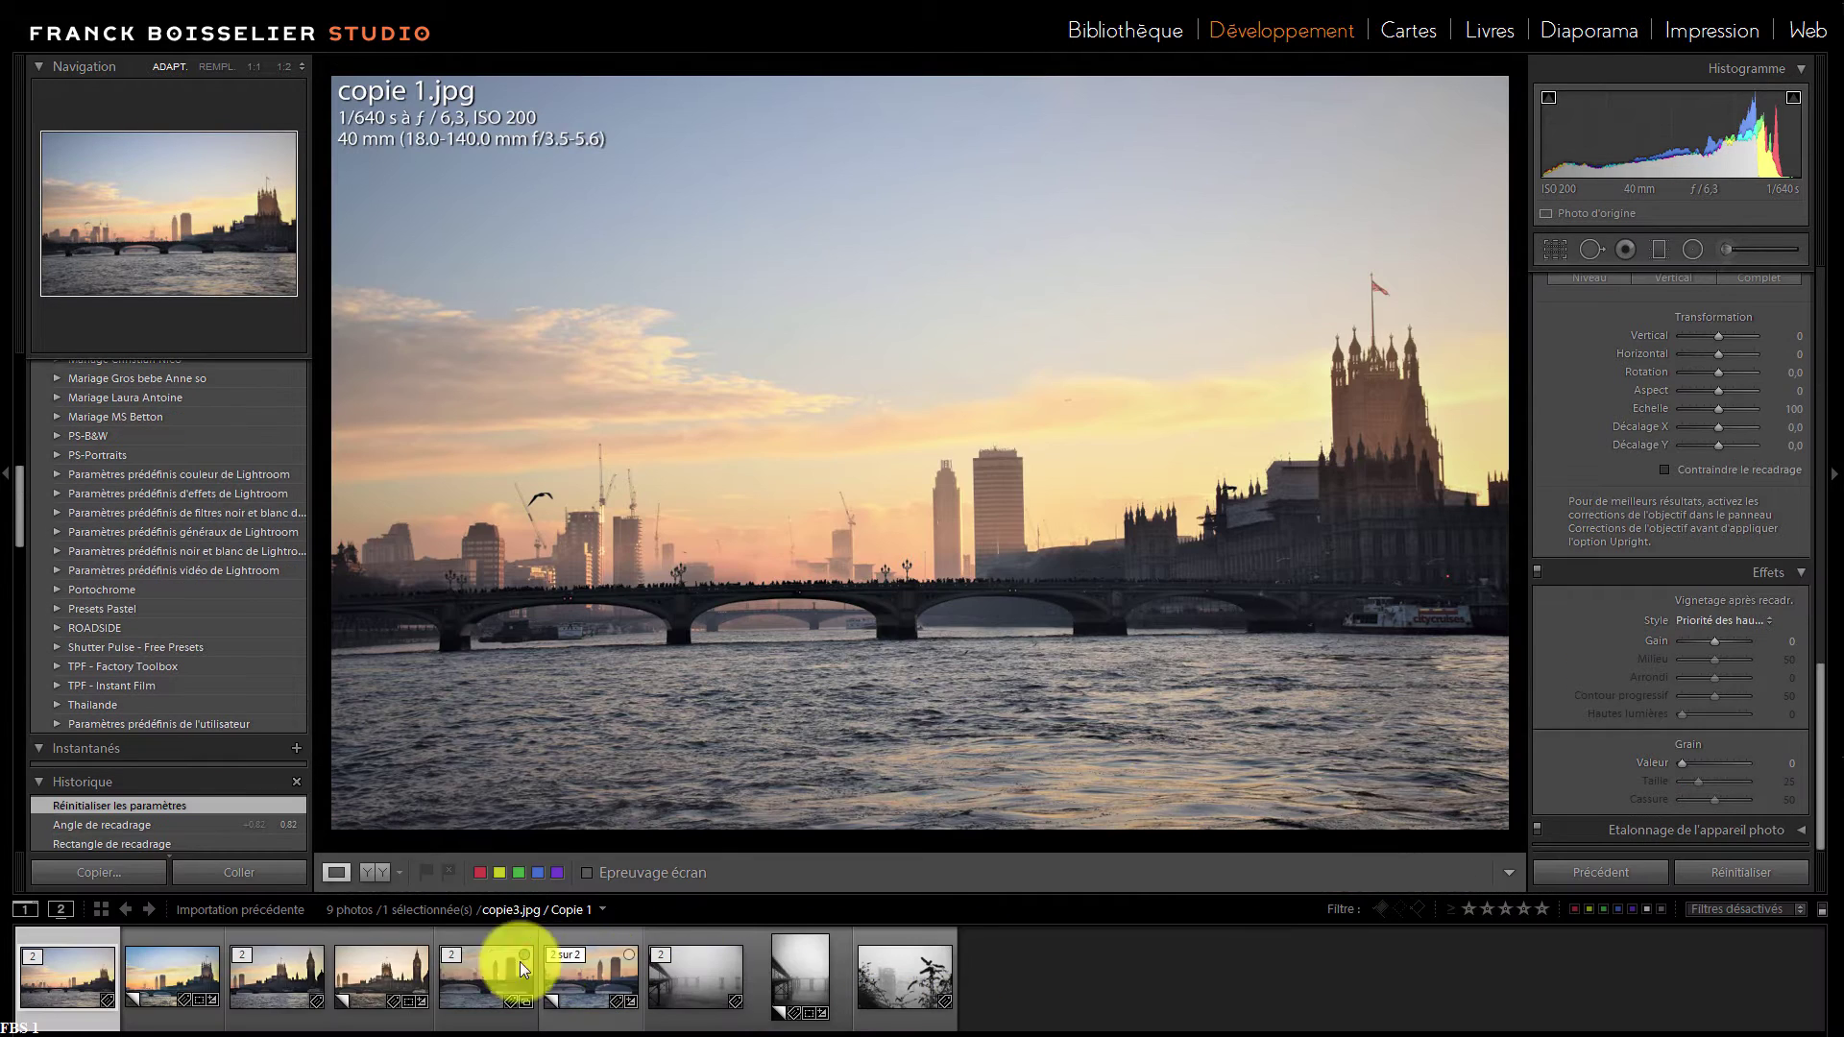
click(158, 982)
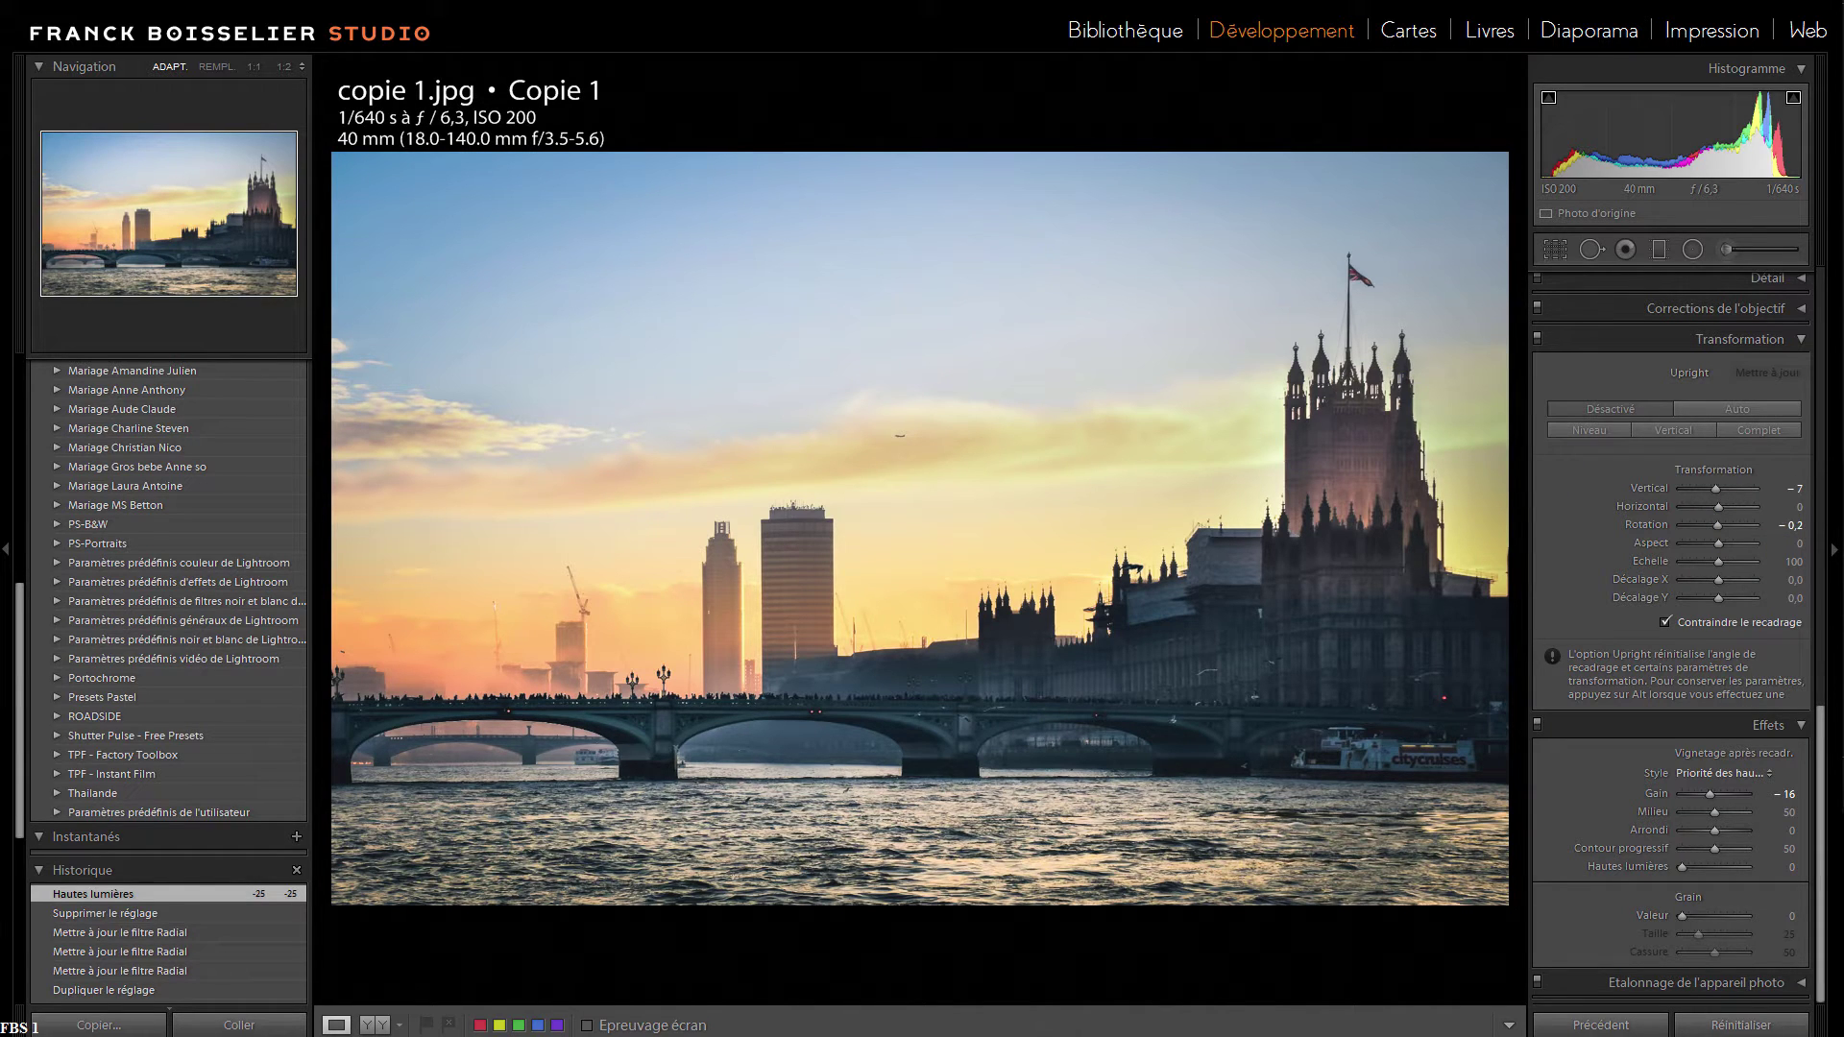
mouse_move(1414, 309)
mouse_down()
mouse_move(1173, 345)
mouse_move(979, 745)
mouse_move(1380, 803)
mouse_move(1527, 498)
mouse_move(1428, 297)
mouse_move(1369, 307)
mouse_up()
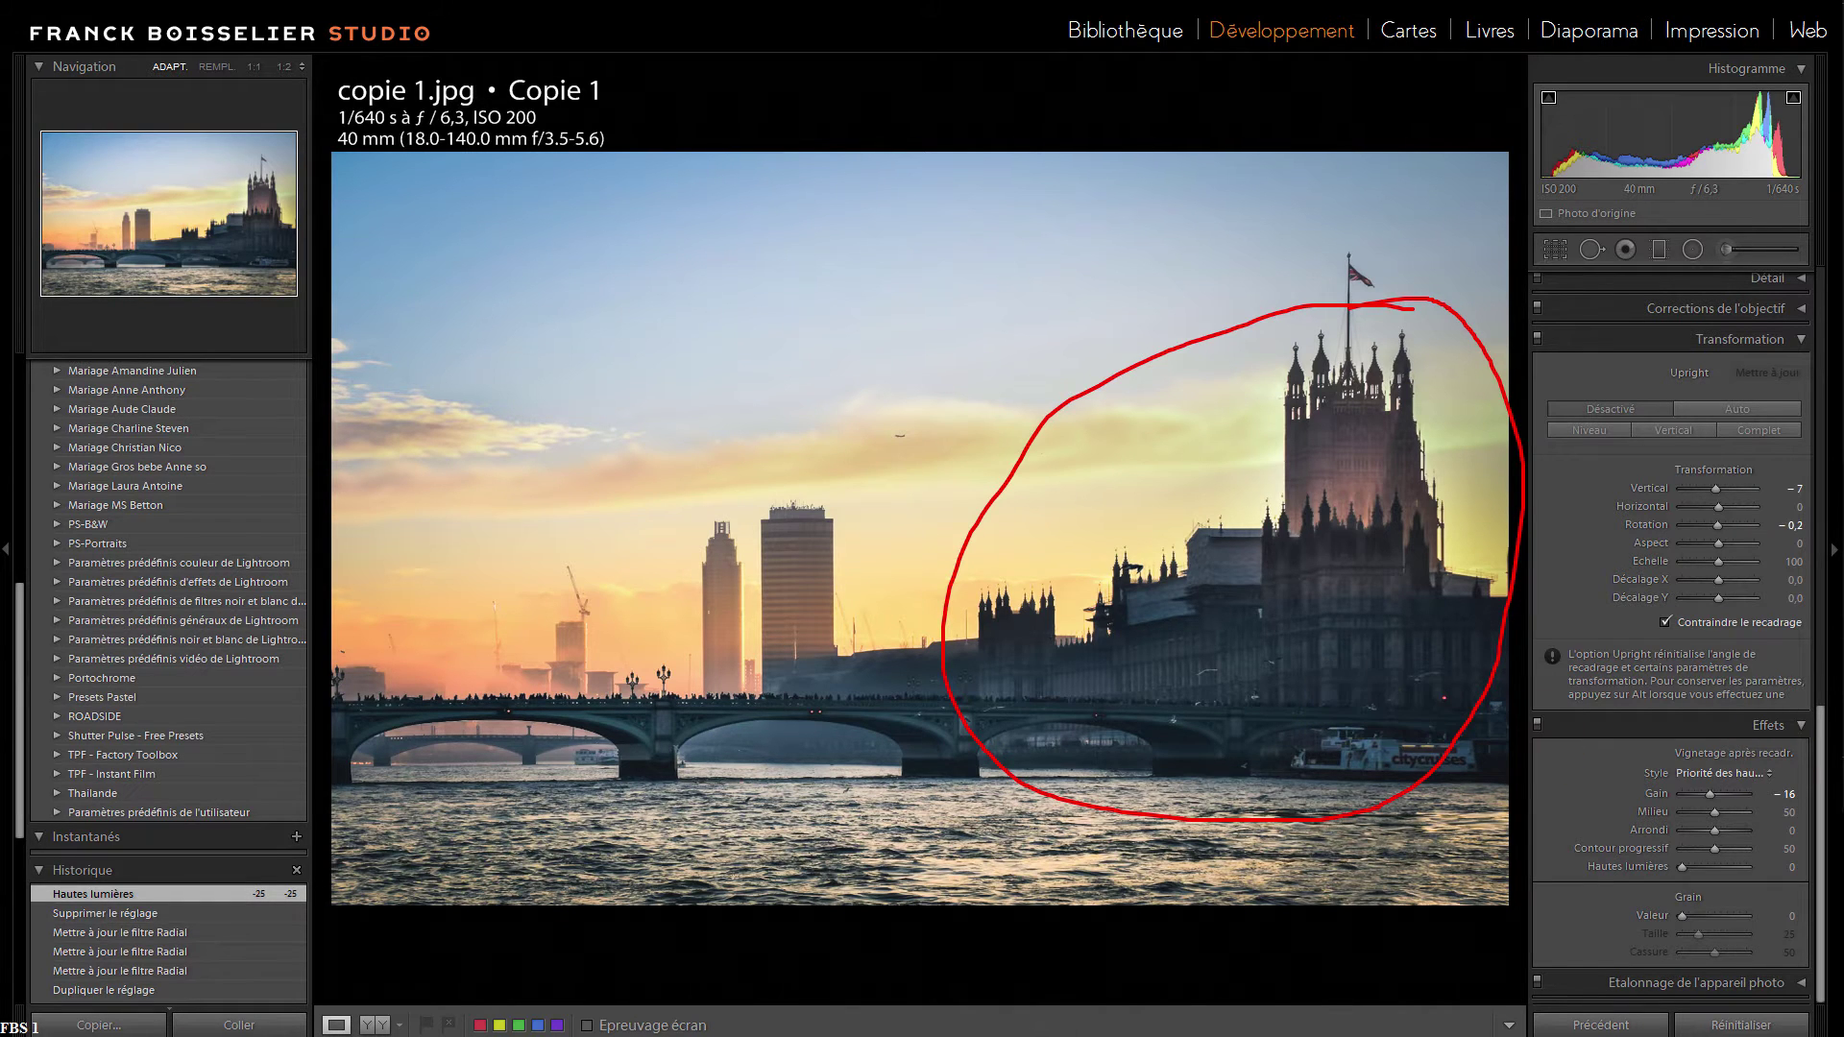
Open copie 2.jpg, trace a red path linking the clock tower, Parliament, the high-rise and the boats, and clear it
key(F6)
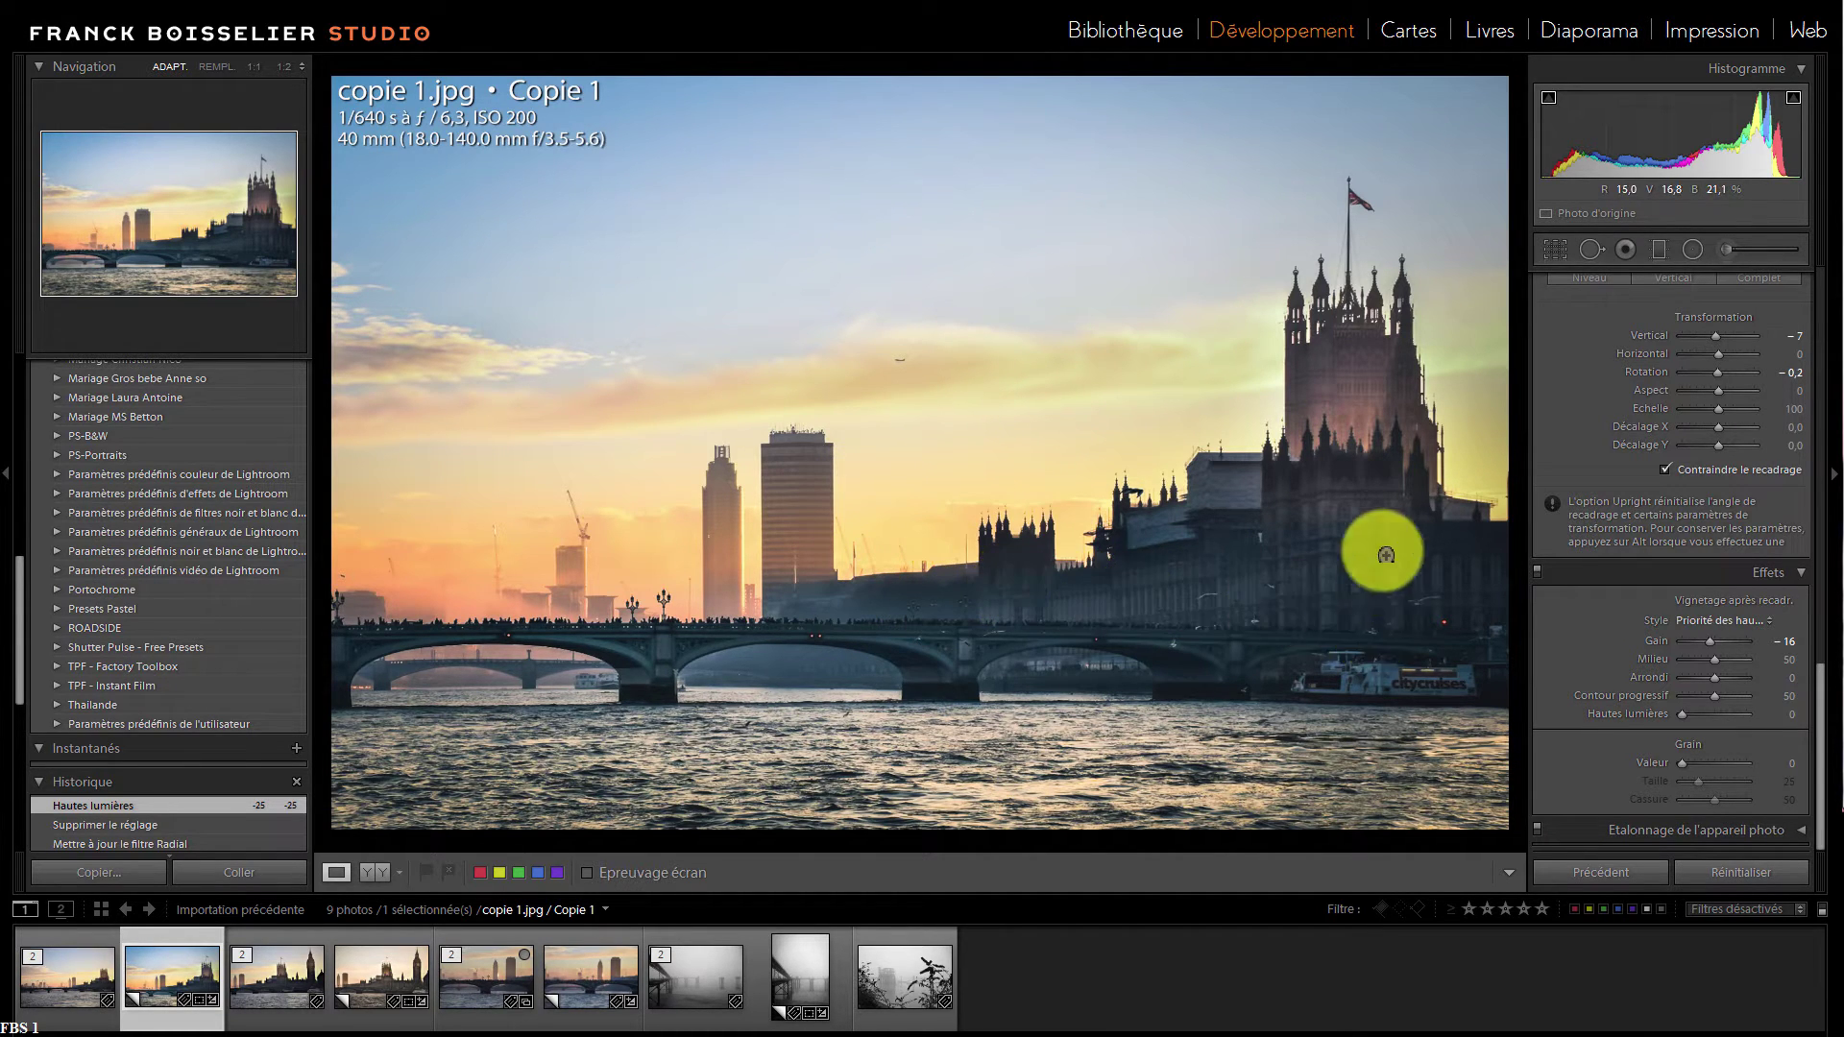
click(256, 983)
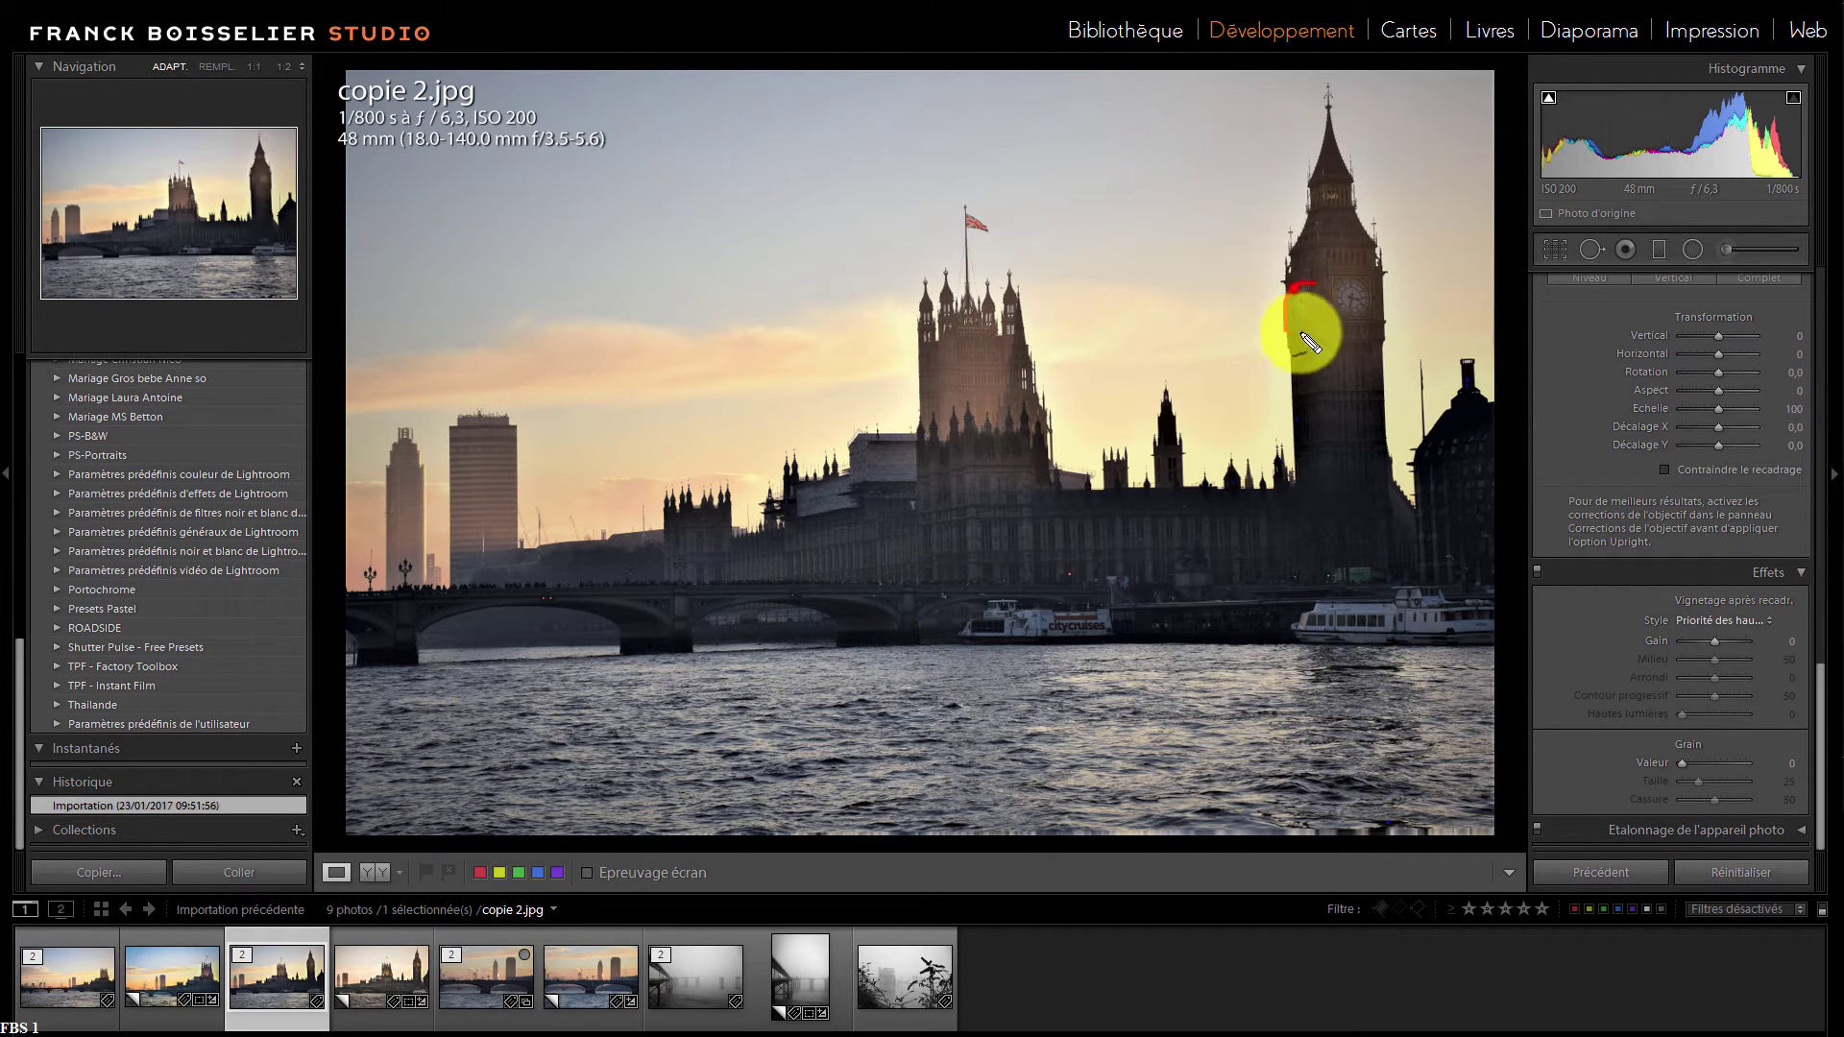
mouse_move(1309, 329)
mouse_down()
mouse_move(1337, 319)
mouse_move(1046, 494)
mouse_move(967, 321)
mouse_move(976, 399)
mouse_move(536, 445)
mouse_move(457, 515)
mouse_move(465, 465)
mouse_move(1043, 645)
mouse_up()
mouse_move(1445, 680)
mouse_down()
mouse_move(1371, 614)
mouse_move(1301, 589)
mouse_move(1390, 618)
mouse_move(1062, 614)
mouse_move(1005, 638)
mouse_move(1075, 618)
mouse_move(1049, 634)
mouse_move(1334, 636)
mouse_move(1392, 615)
mouse_move(1210, 612)
mouse_move(1054, 641)
mouse_up()
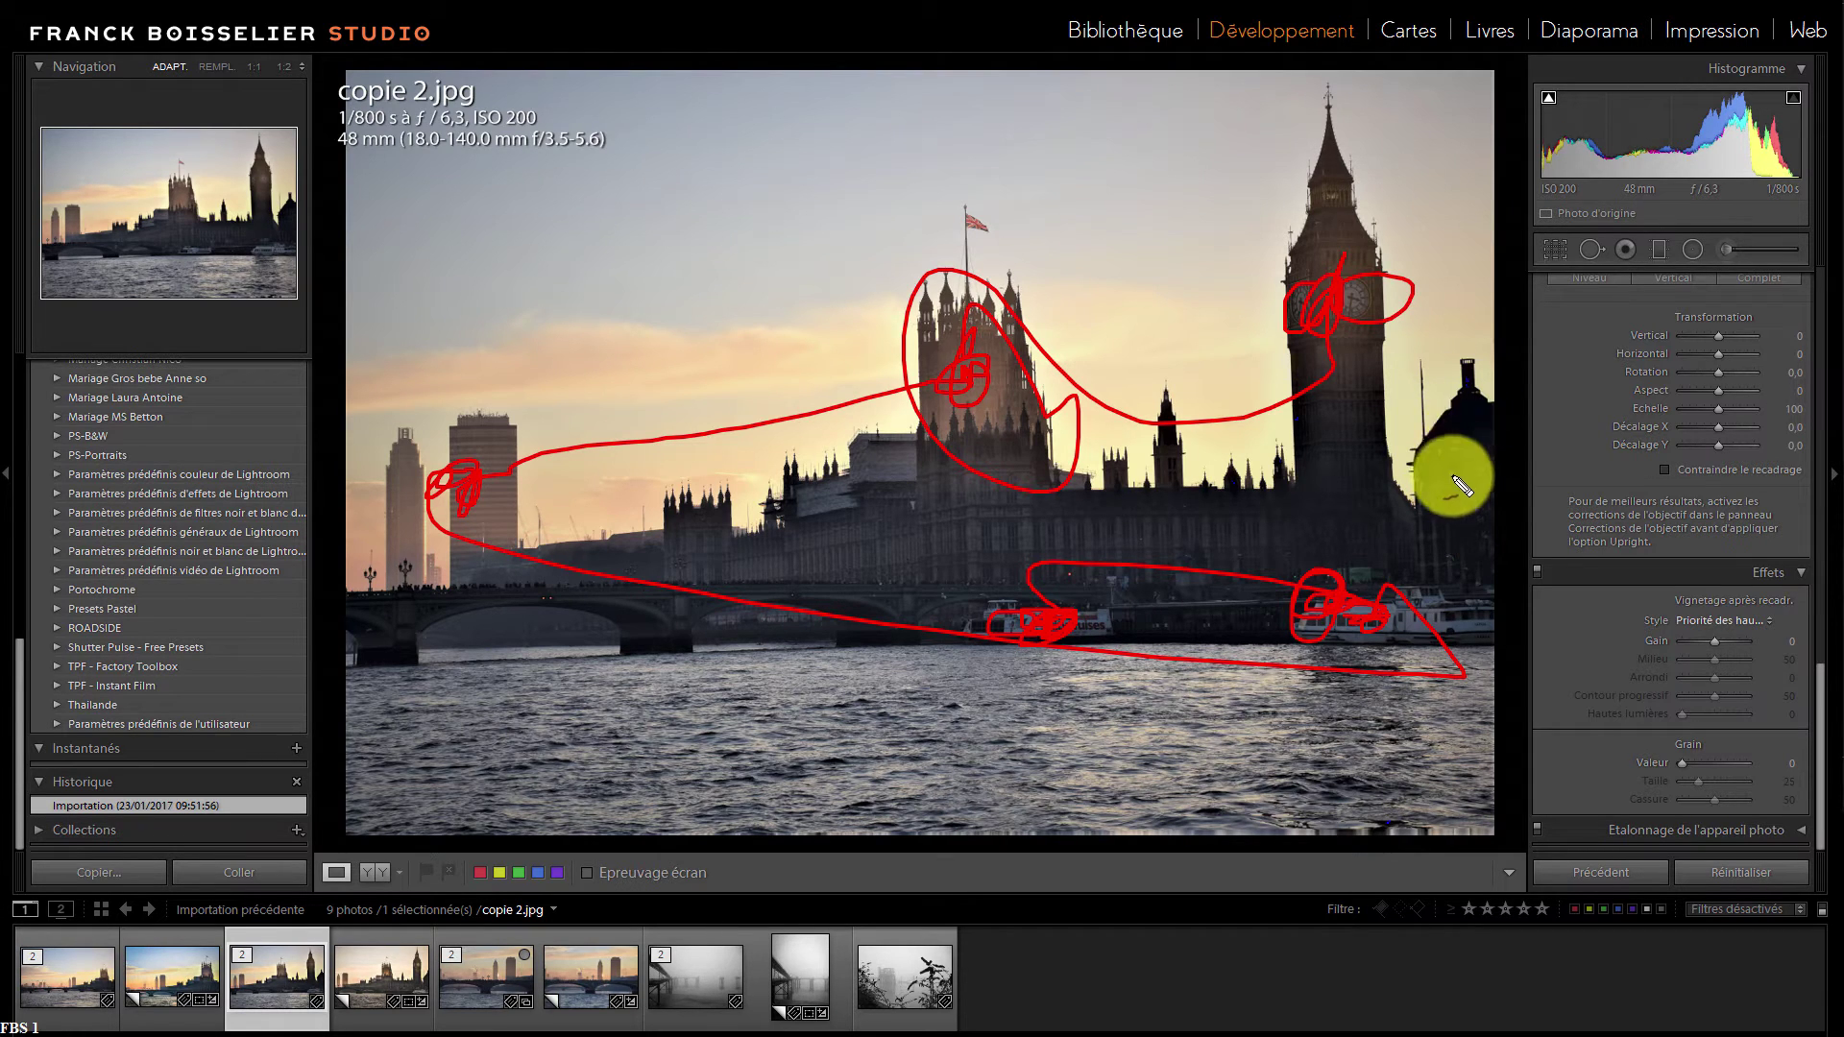
key(Escape)
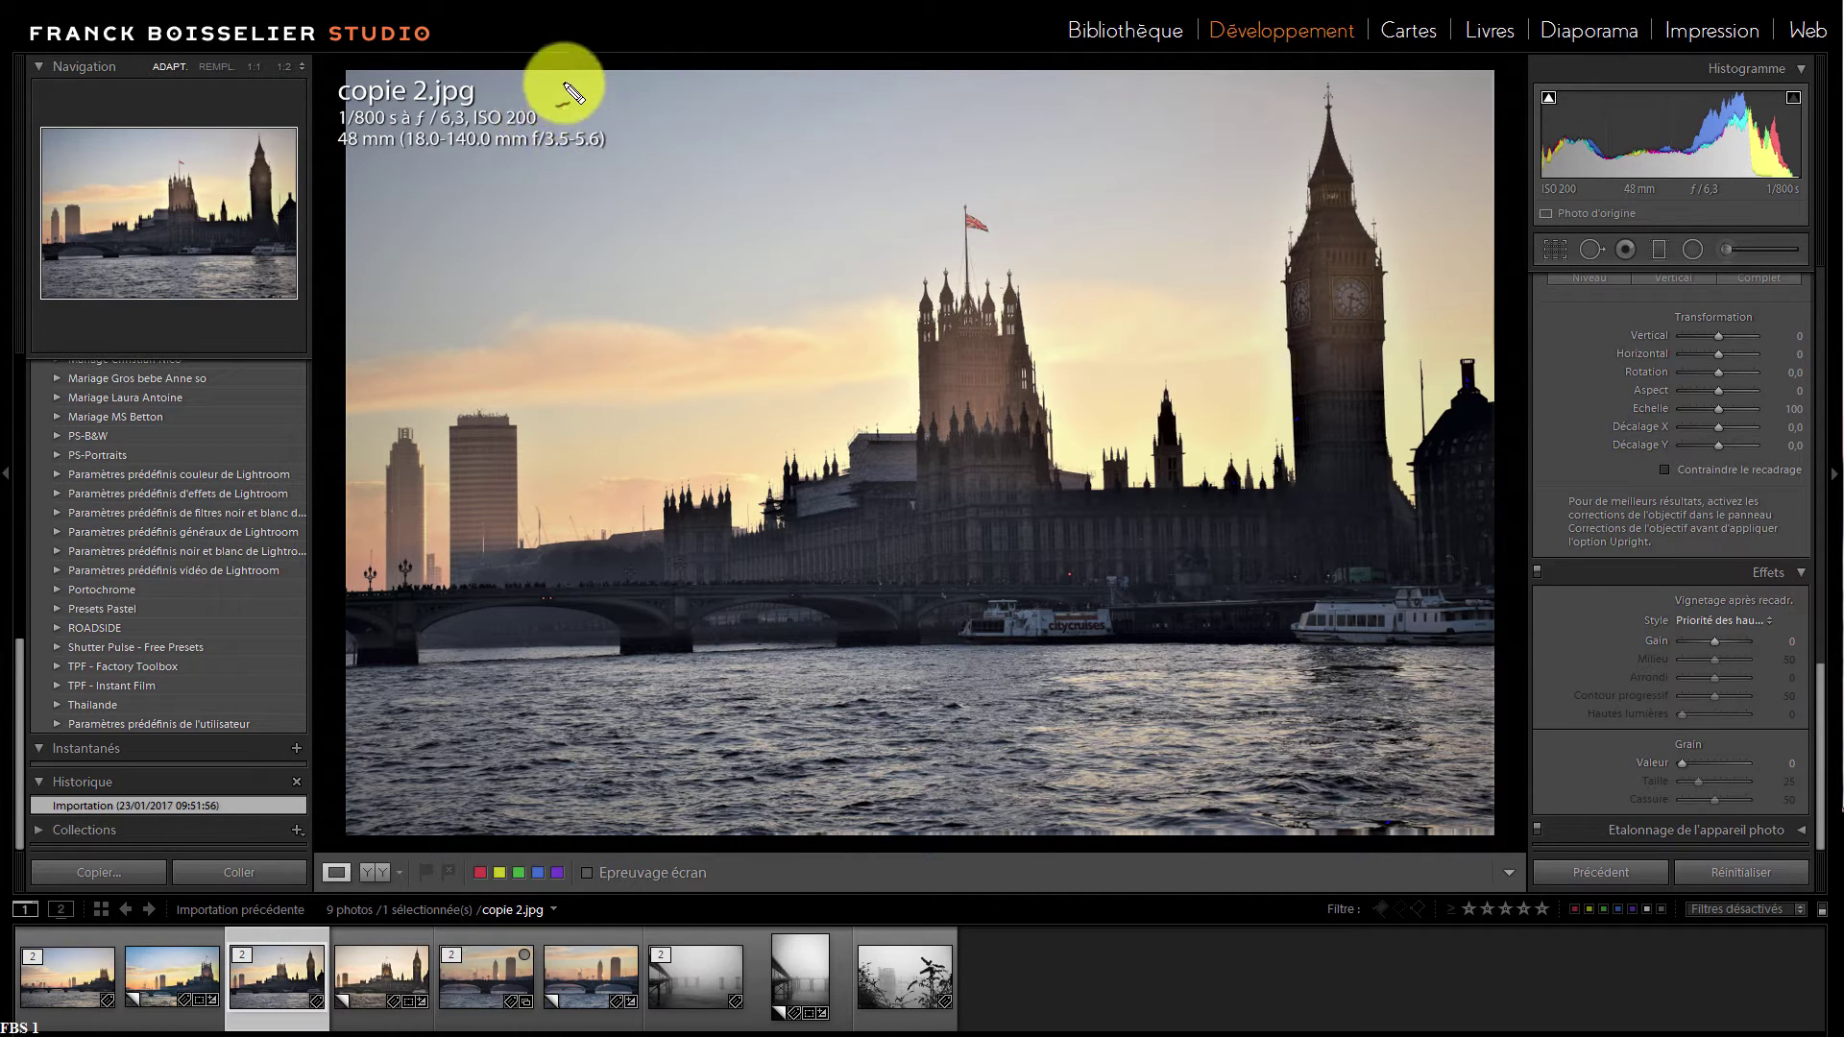
Draw two vertical and two horizontal red lines dividing copie 2.jpg into thirds, and clear them
drag(645, 74, 642, 821)
mouse_move(1092, 82)
mouse_down()
mouse_move(1040, 605)
mouse_move(1059, 825)
mouse_up()
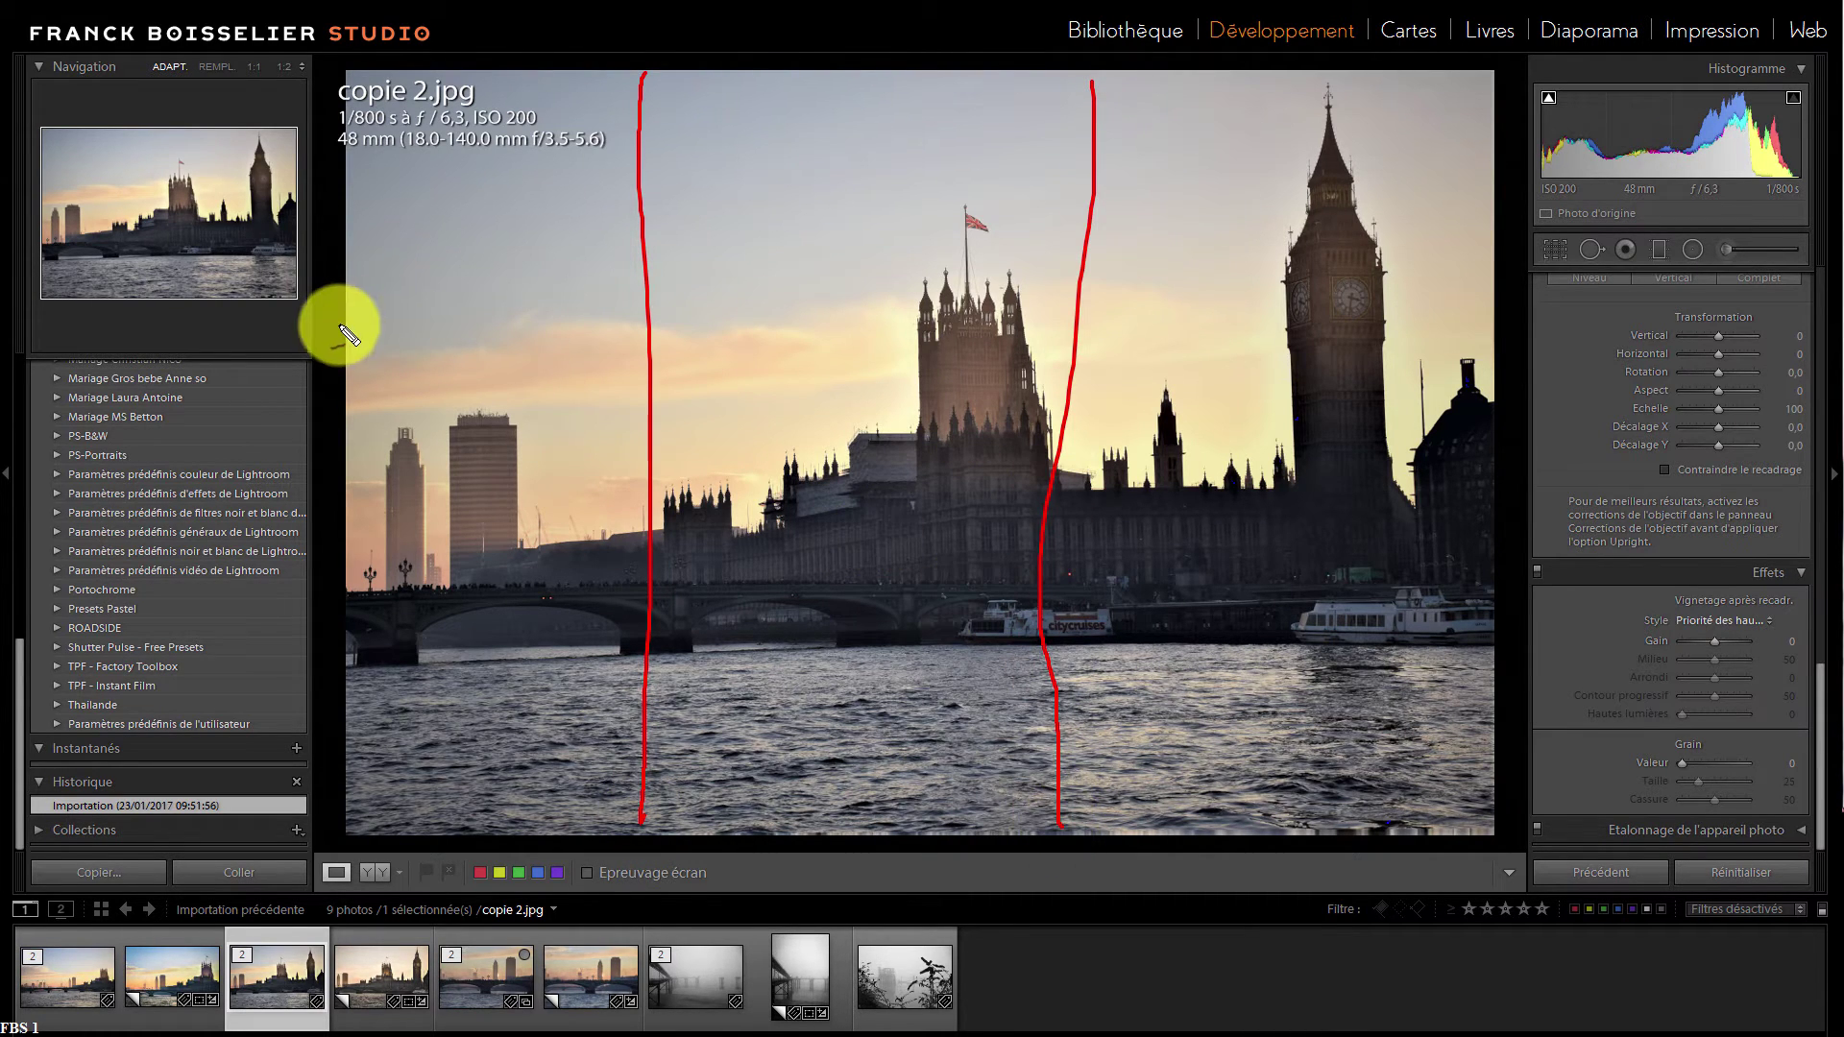
mouse_move(355, 319)
mouse_down()
mouse_move(881, 357)
mouse_move(1510, 330)
mouse_up()
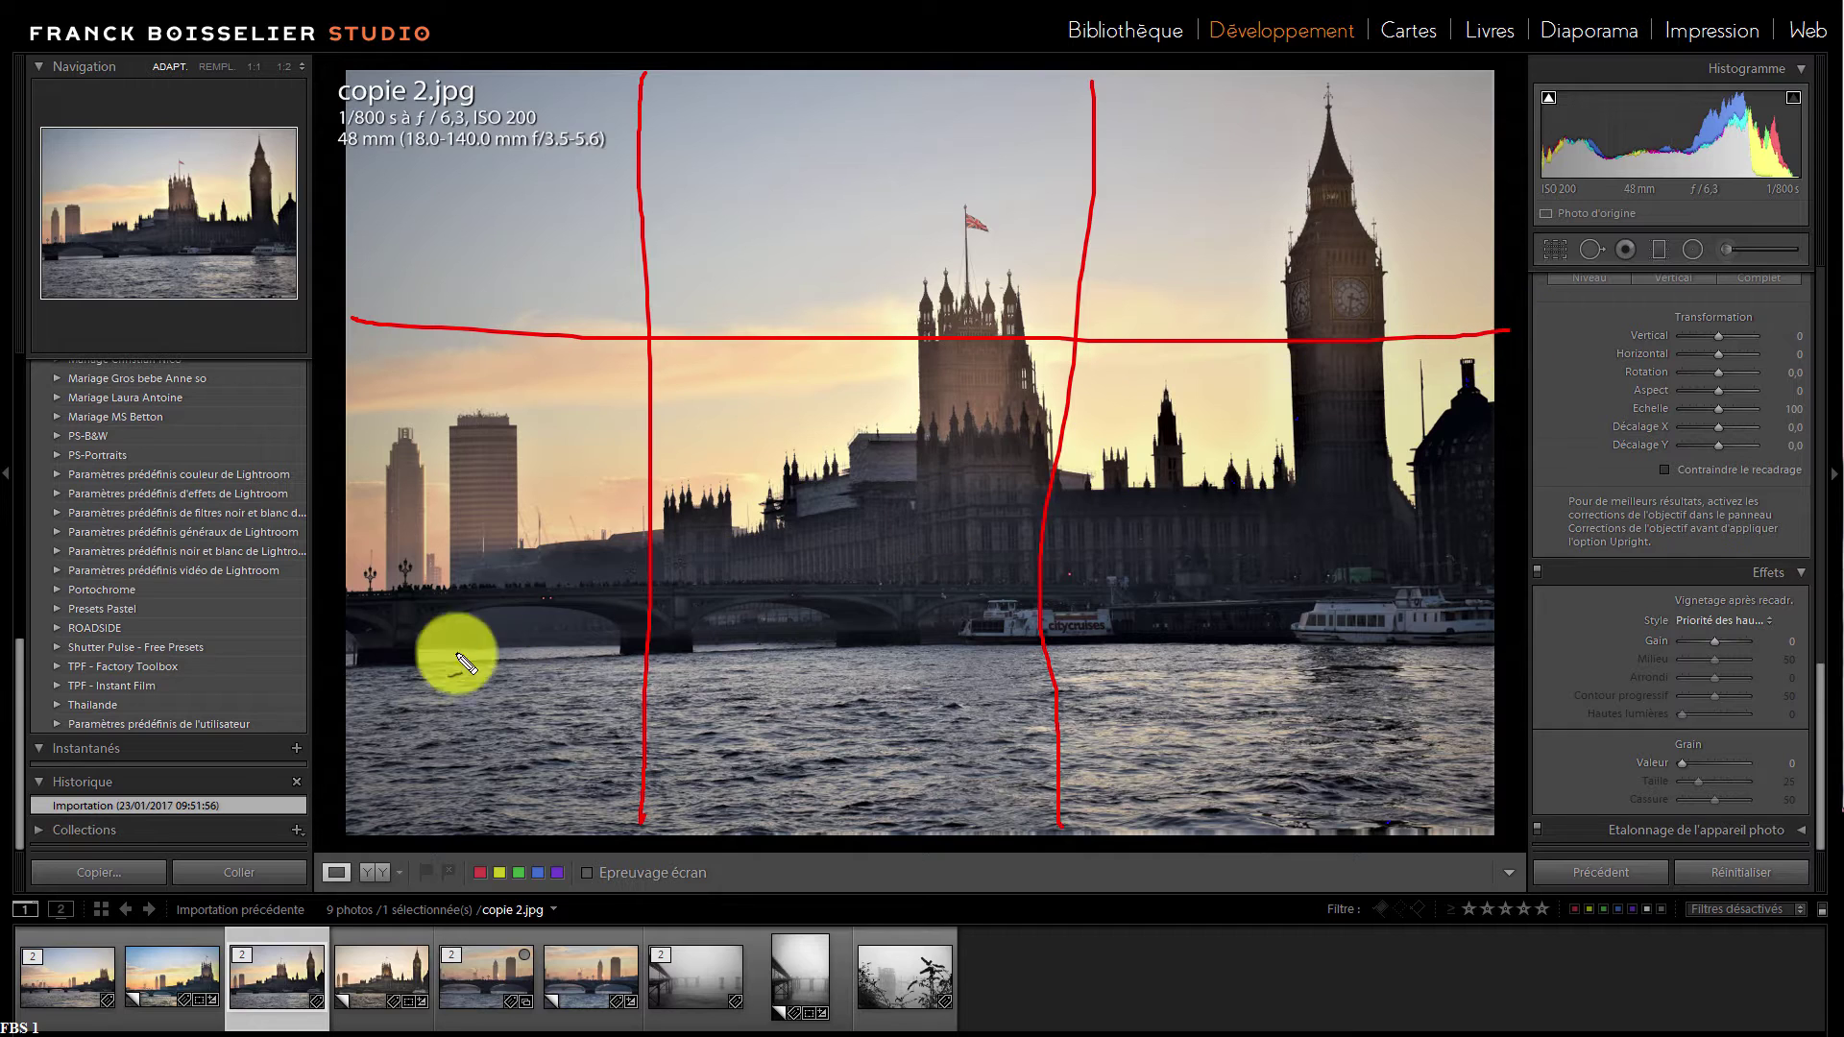
mouse_move(358, 642)
mouse_down()
mouse_move(995, 659)
mouse_move(1514, 626)
mouse_up()
key(Escape)
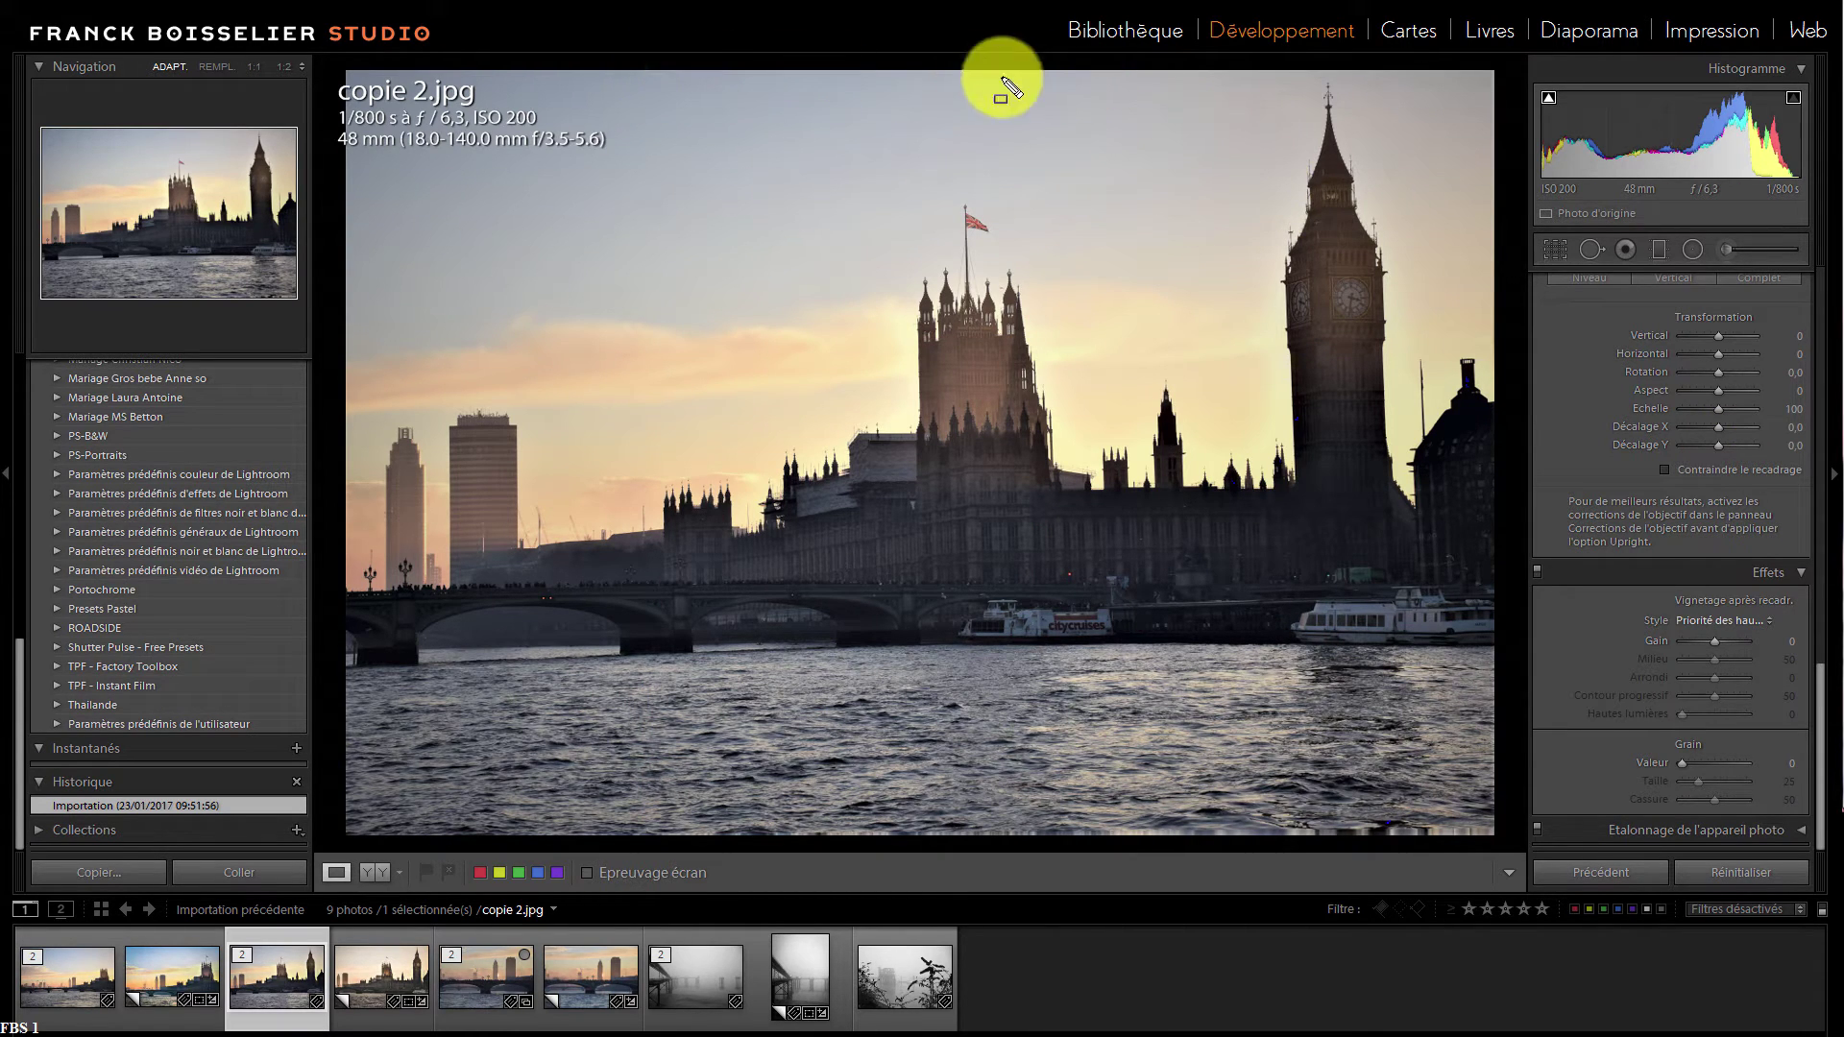
Activate the crop tool on copie 2.jpg and cycle its overlay to the rule-of-thirds grid
click(1558, 248)
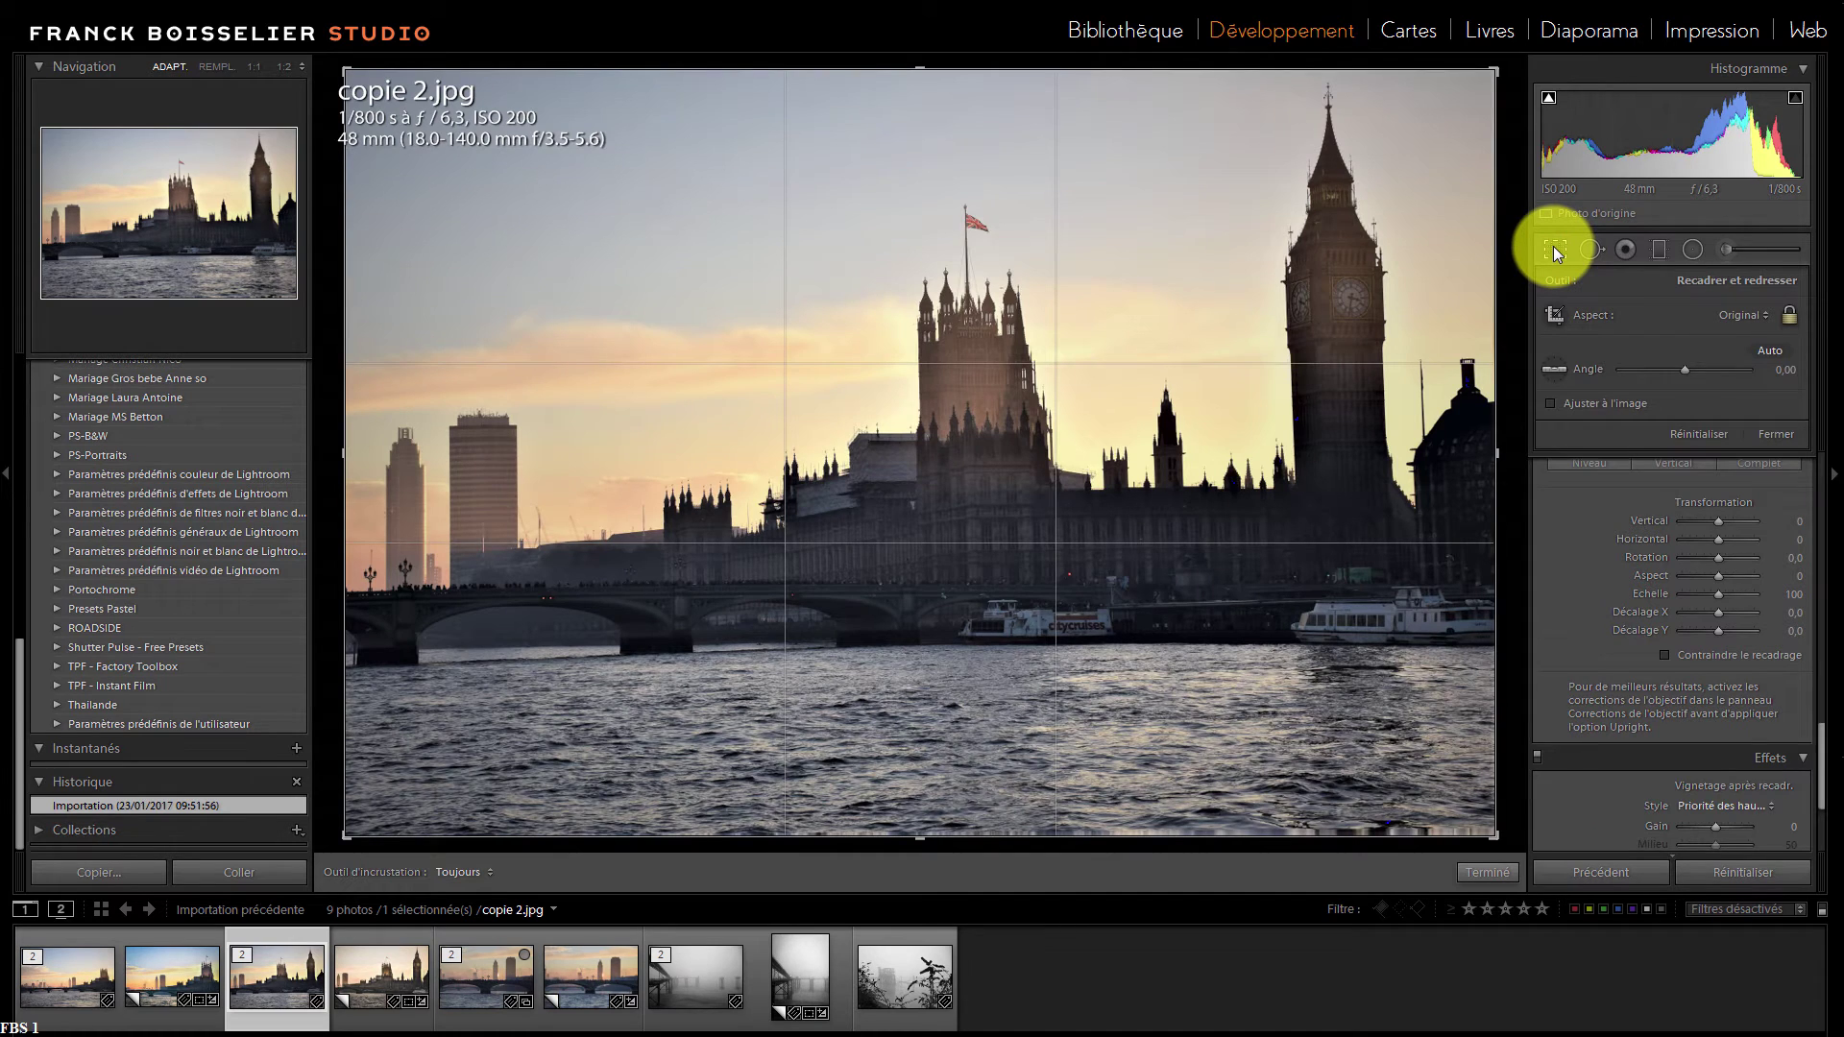
key(o)
key(o)
key(o)
key(o)
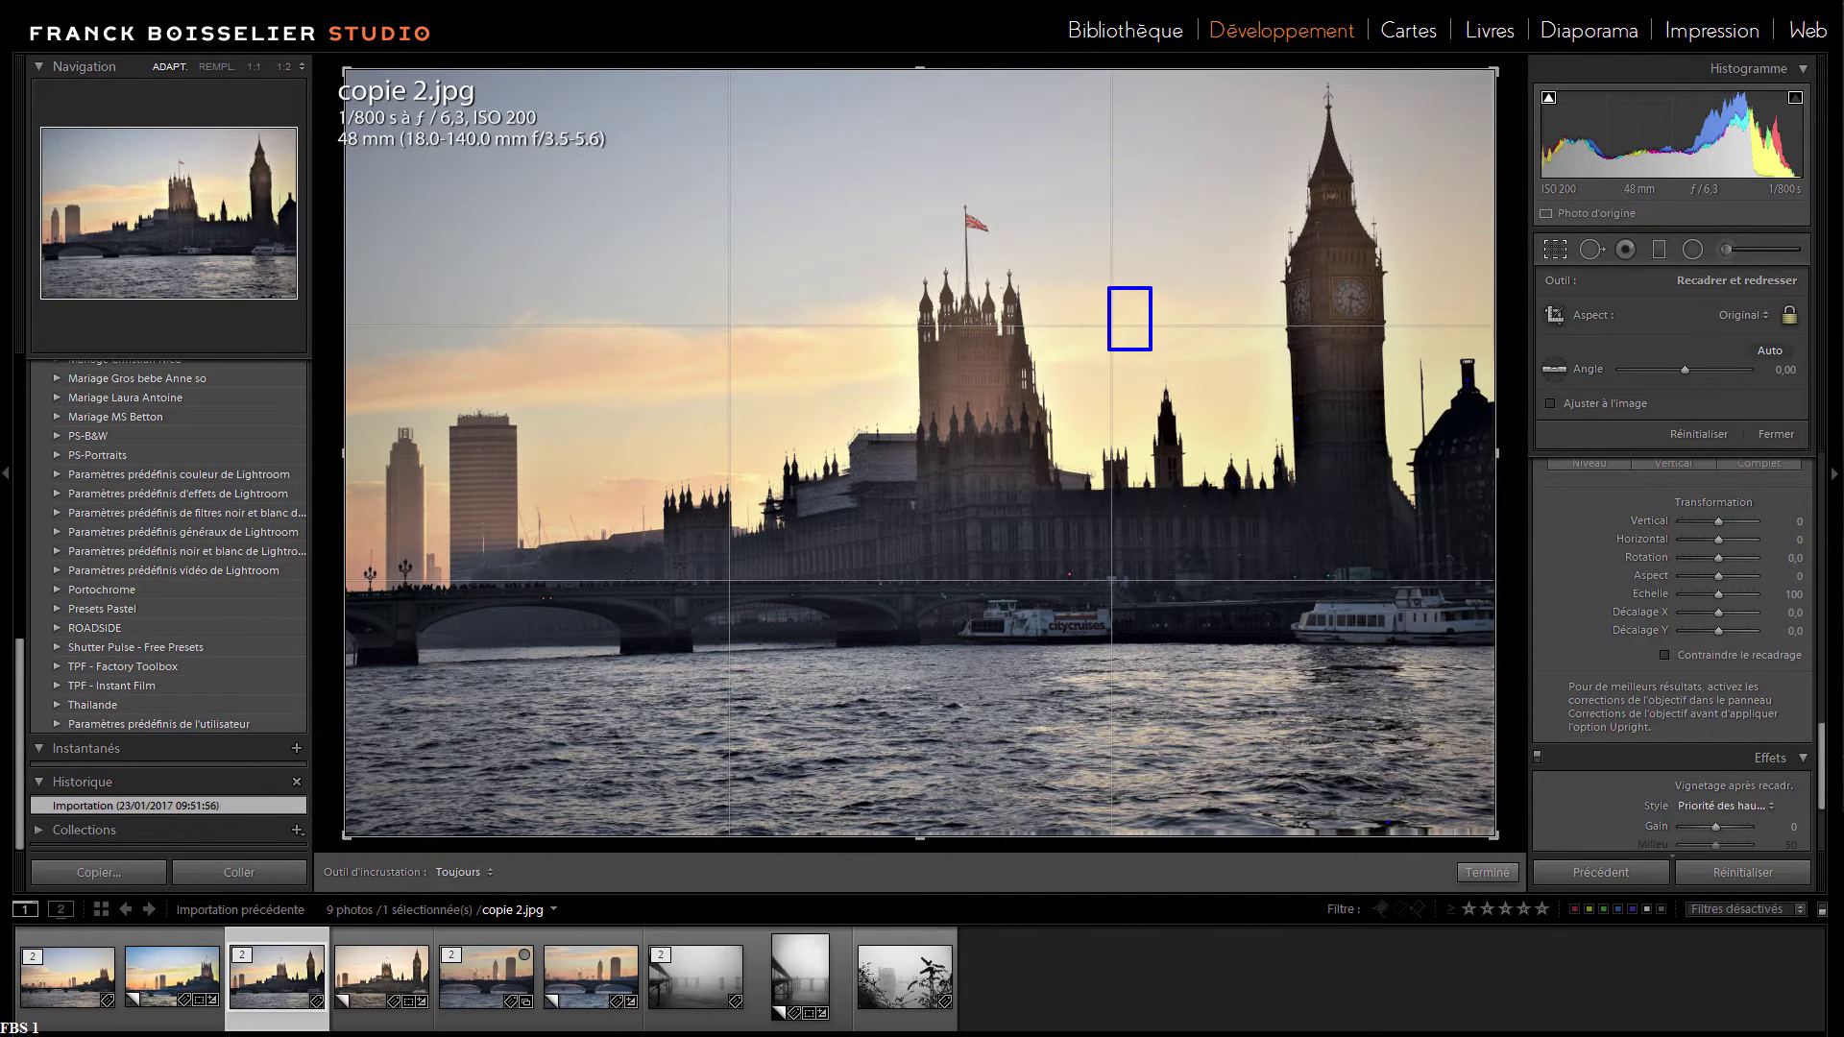
Circle the four intersections of the thirds grid in red on copie 2.jpg, and clear the marks
mouse_move(1068, 331)
mouse_down()
mouse_move(1145, 388)
mouse_move(1141, 255)
mouse_up()
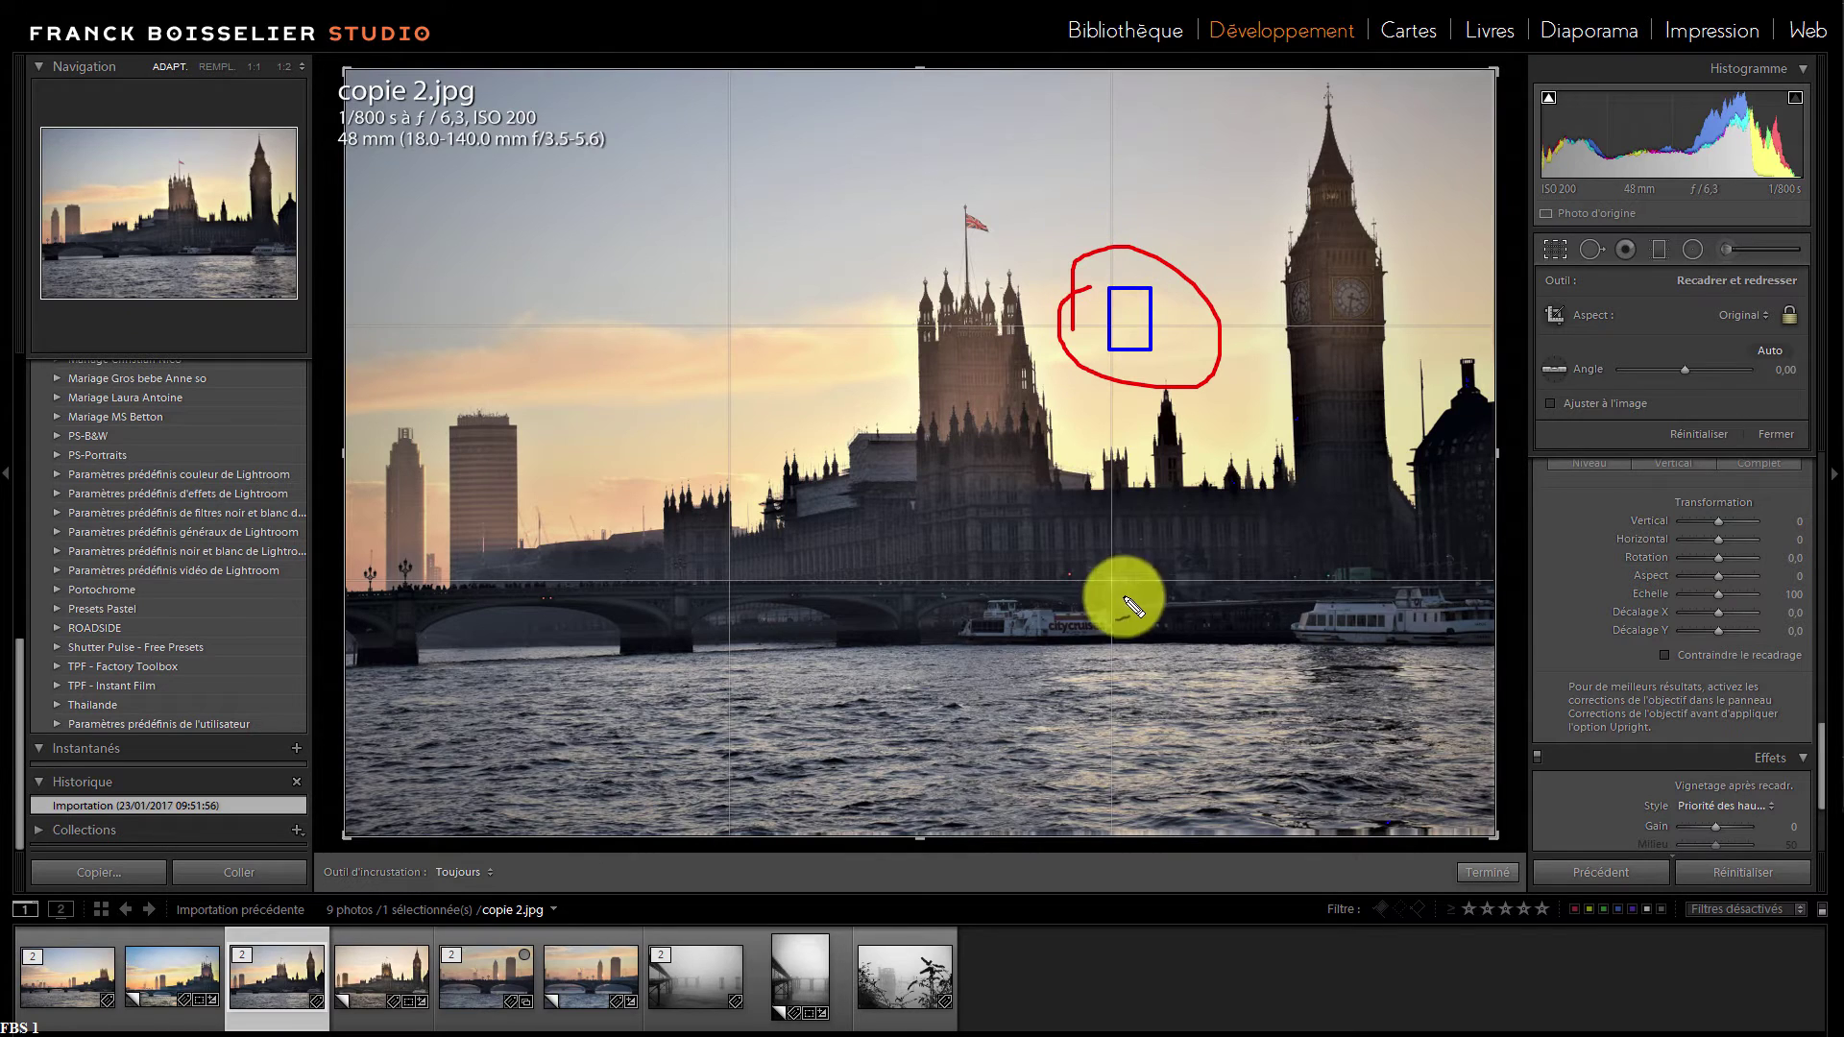
mouse_move(1087, 539)
mouse_down()
mouse_move(1184, 632)
mouse_move(1163, 542)
mouse_move(1086, 537)
mouse_up()
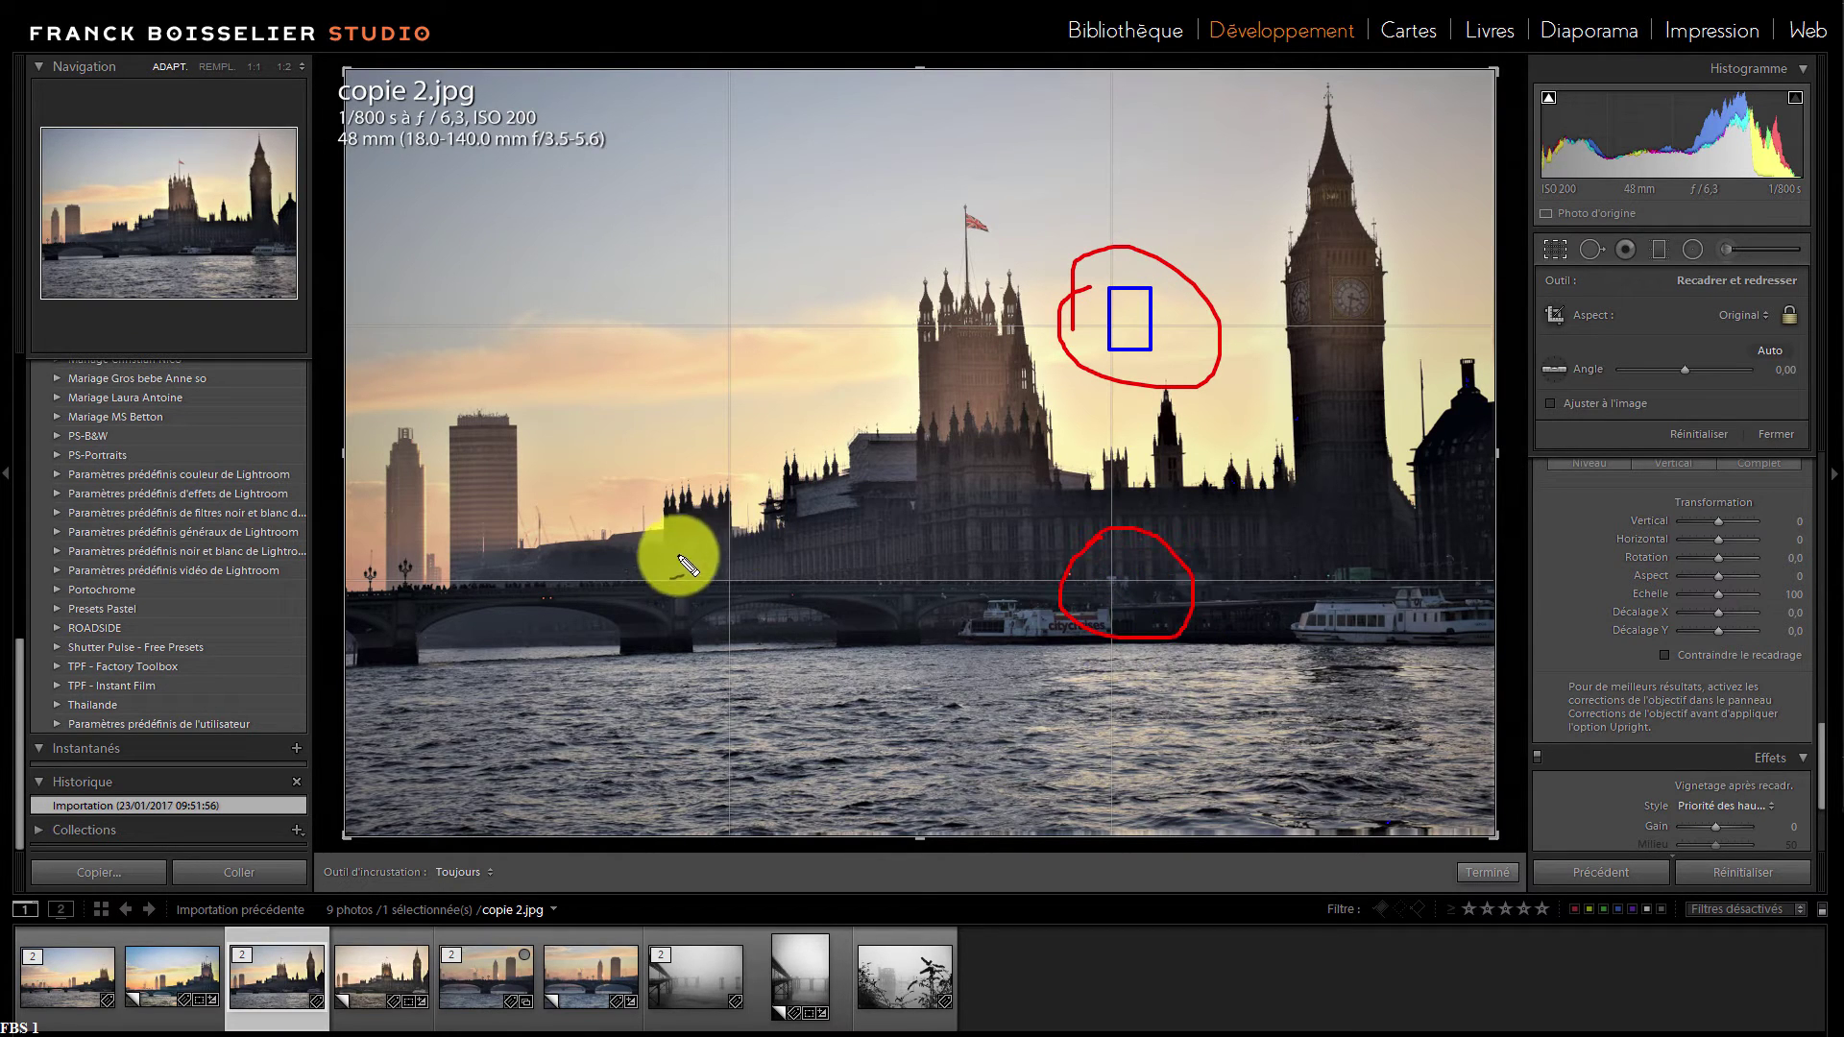
mouse_move(718, 533)
mouse_down()
mouse_move(690, 563)
mouse_move(689, 618)
mouse_move(767, 619)
mouse_move(777, 556)
mouse_move(733, 515)
mouse_up()
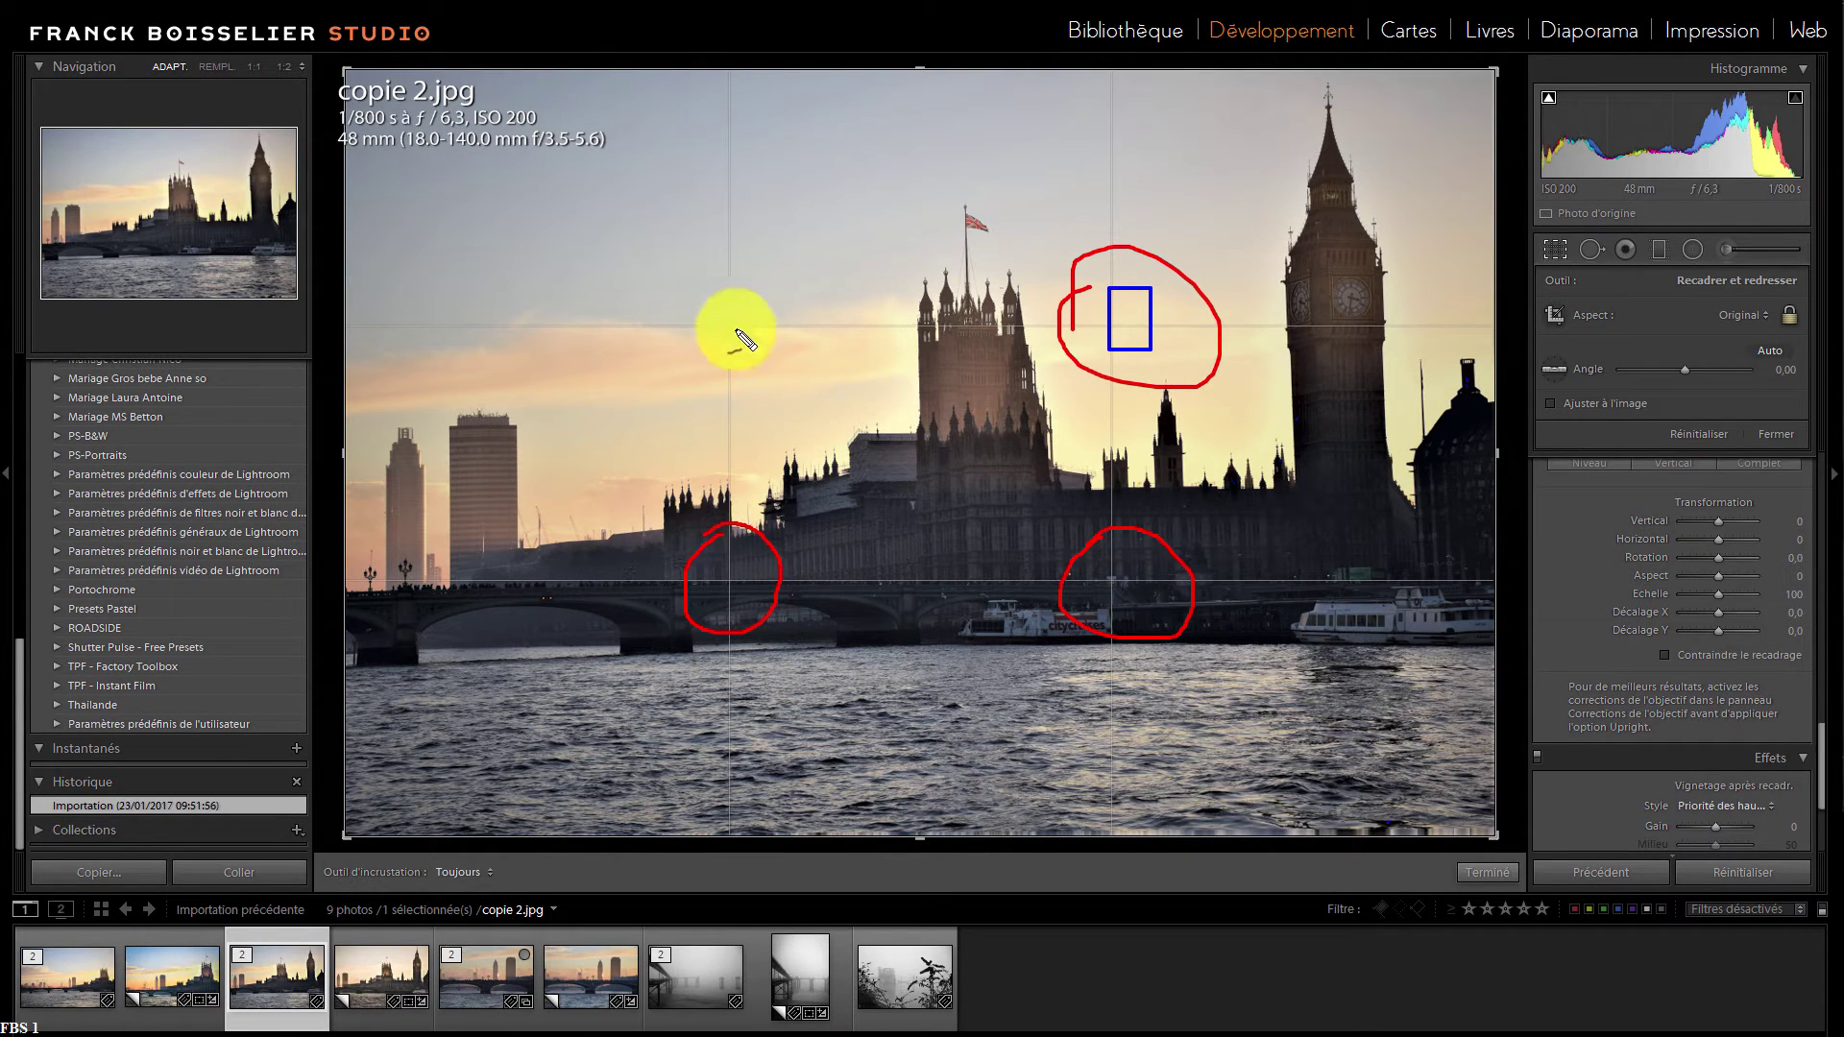
mouse_move(739, 265)
mouse_down()
mouse_move(678, 326)
mouse_move(747, 399)
mouse_move(793, 265)
mouse_move(719, 242)
mouse_move(659, 303)
mouse_up()
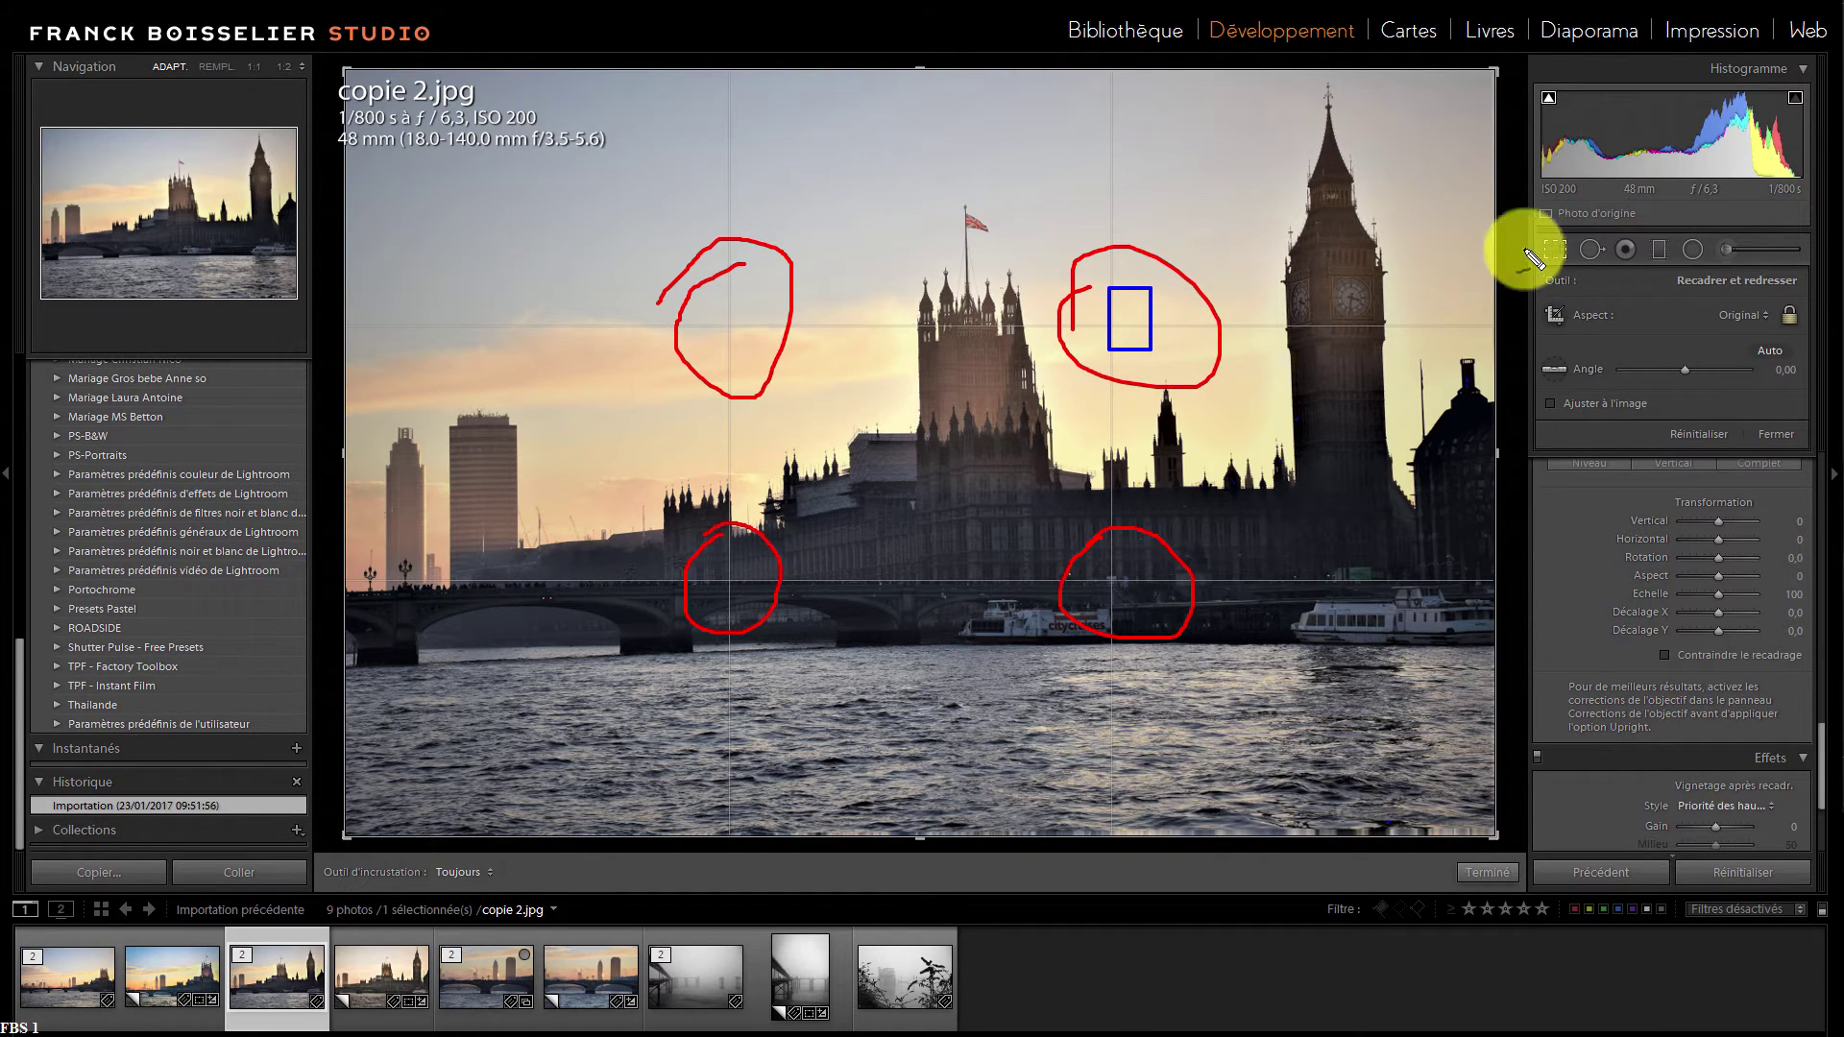
key(Escape)
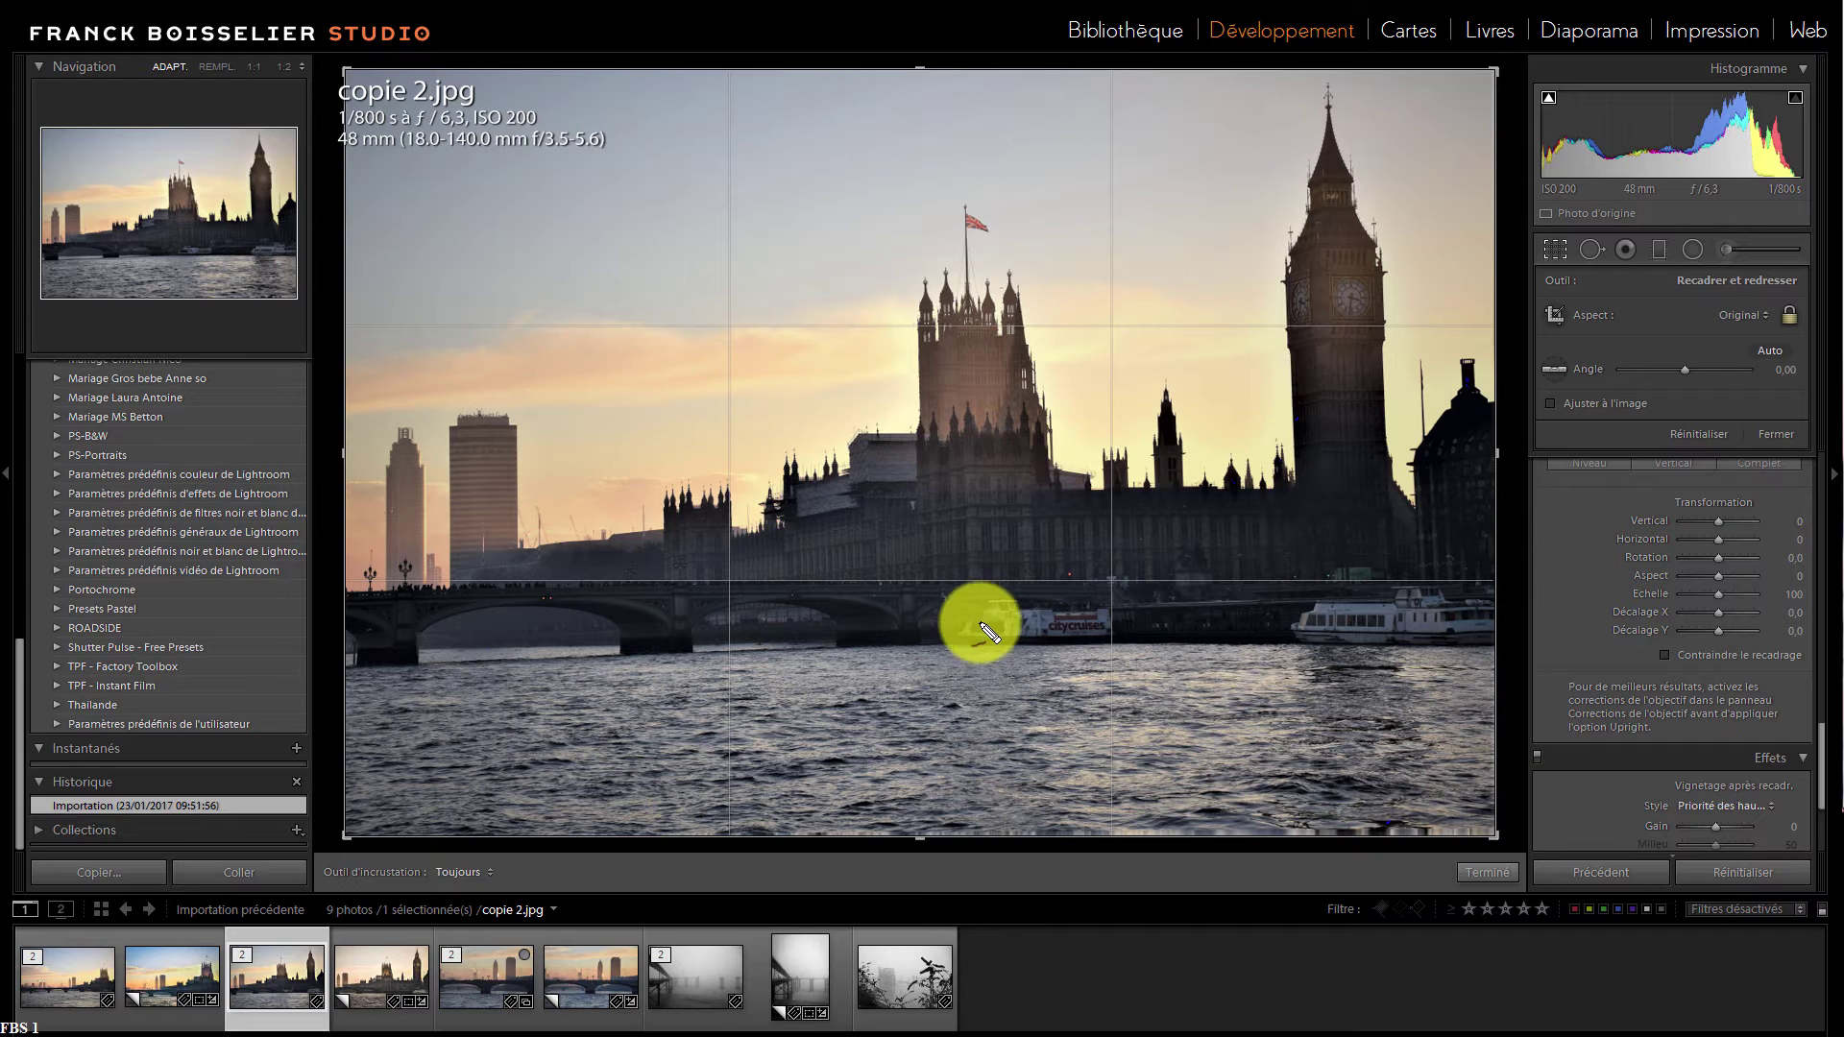
Mark the two boats moored along the riverbank in red on copie 2.jpg
mouse_move(999, 638)
mouse_down()
mouse_move(1088, 641)
mouse_move(980, 625)
mouse_move(1101, 644)
mouse_move(1084, 617)
mouse_move(999, 619)
mouse_move(1021, 653)
mouse_up()
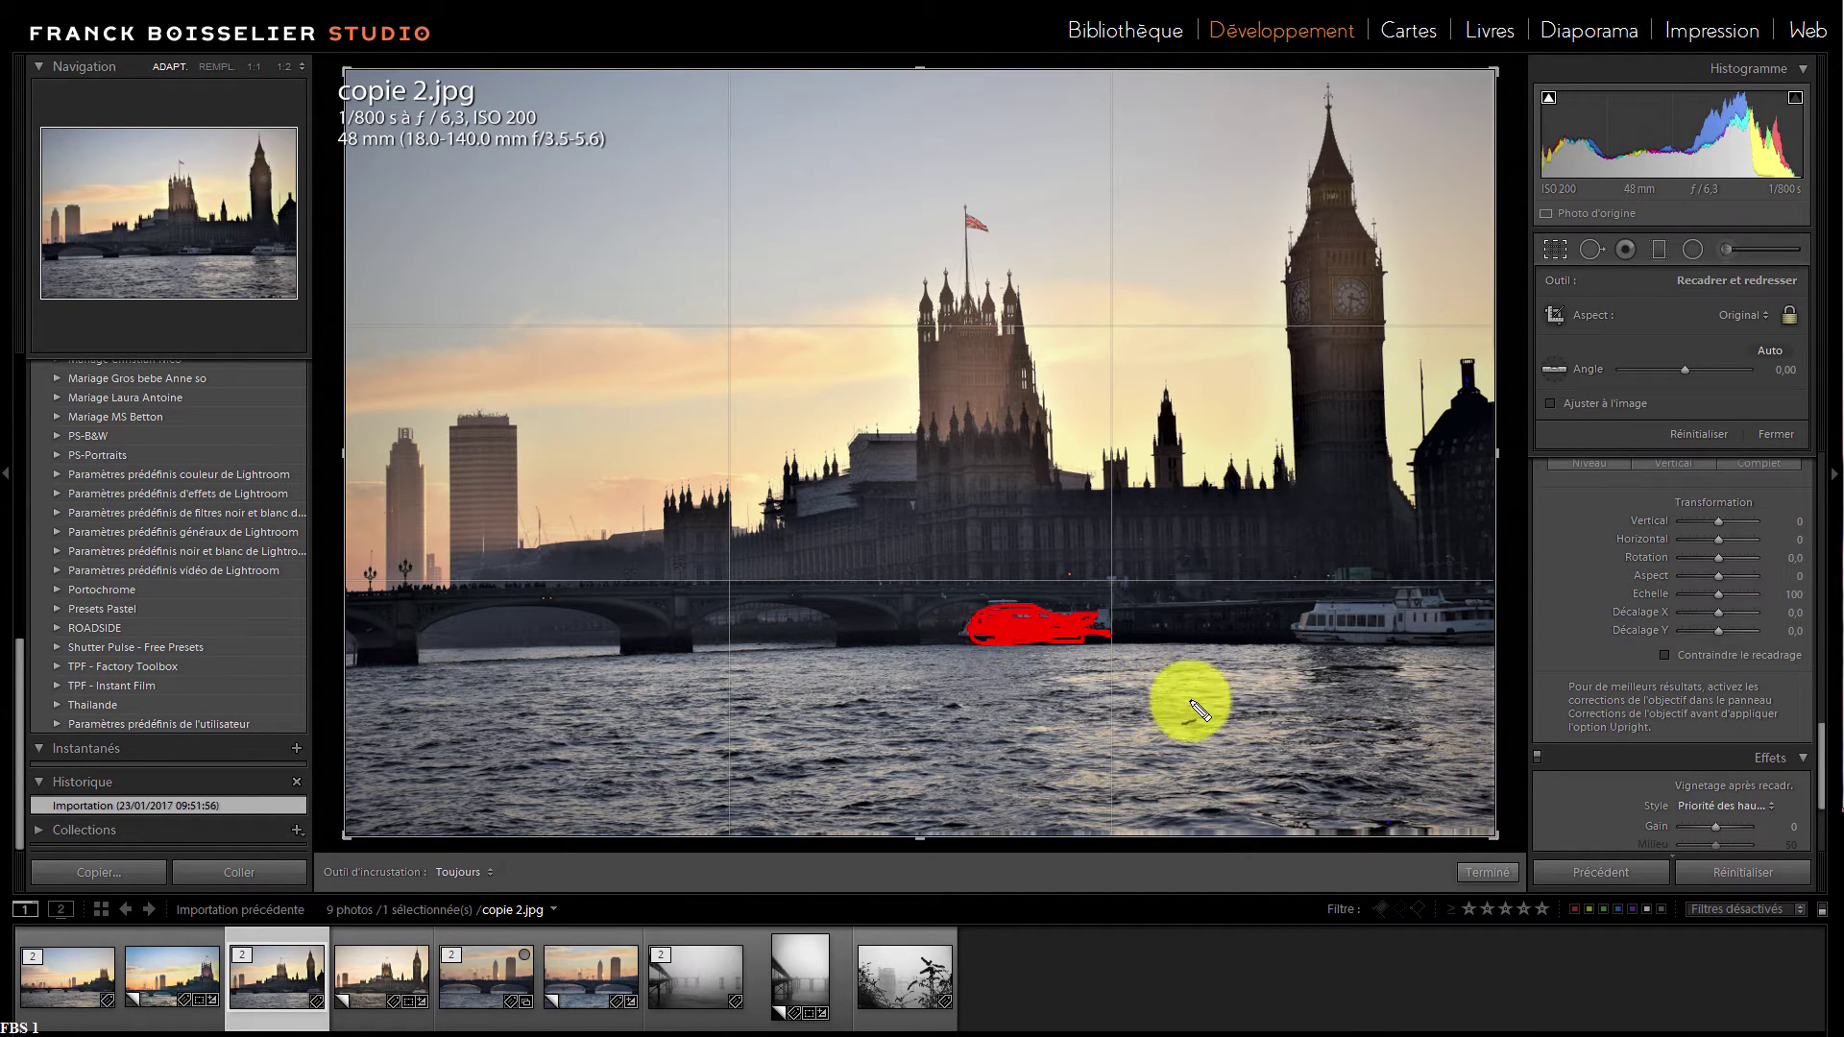
mouse_move(1397, 605)
mouse_down()
mouse_move(1467, 630)
mouse_move(1331, 615)
mouse_move(1405, 641)
mouse_move(1382, 609)
mouse_move(1360, 646)
mouse_move(1368, 605)
mouse_move(1440, 641)
mouse_move(1340, 639)
mouse_move(1444, 617)
mouse_up()
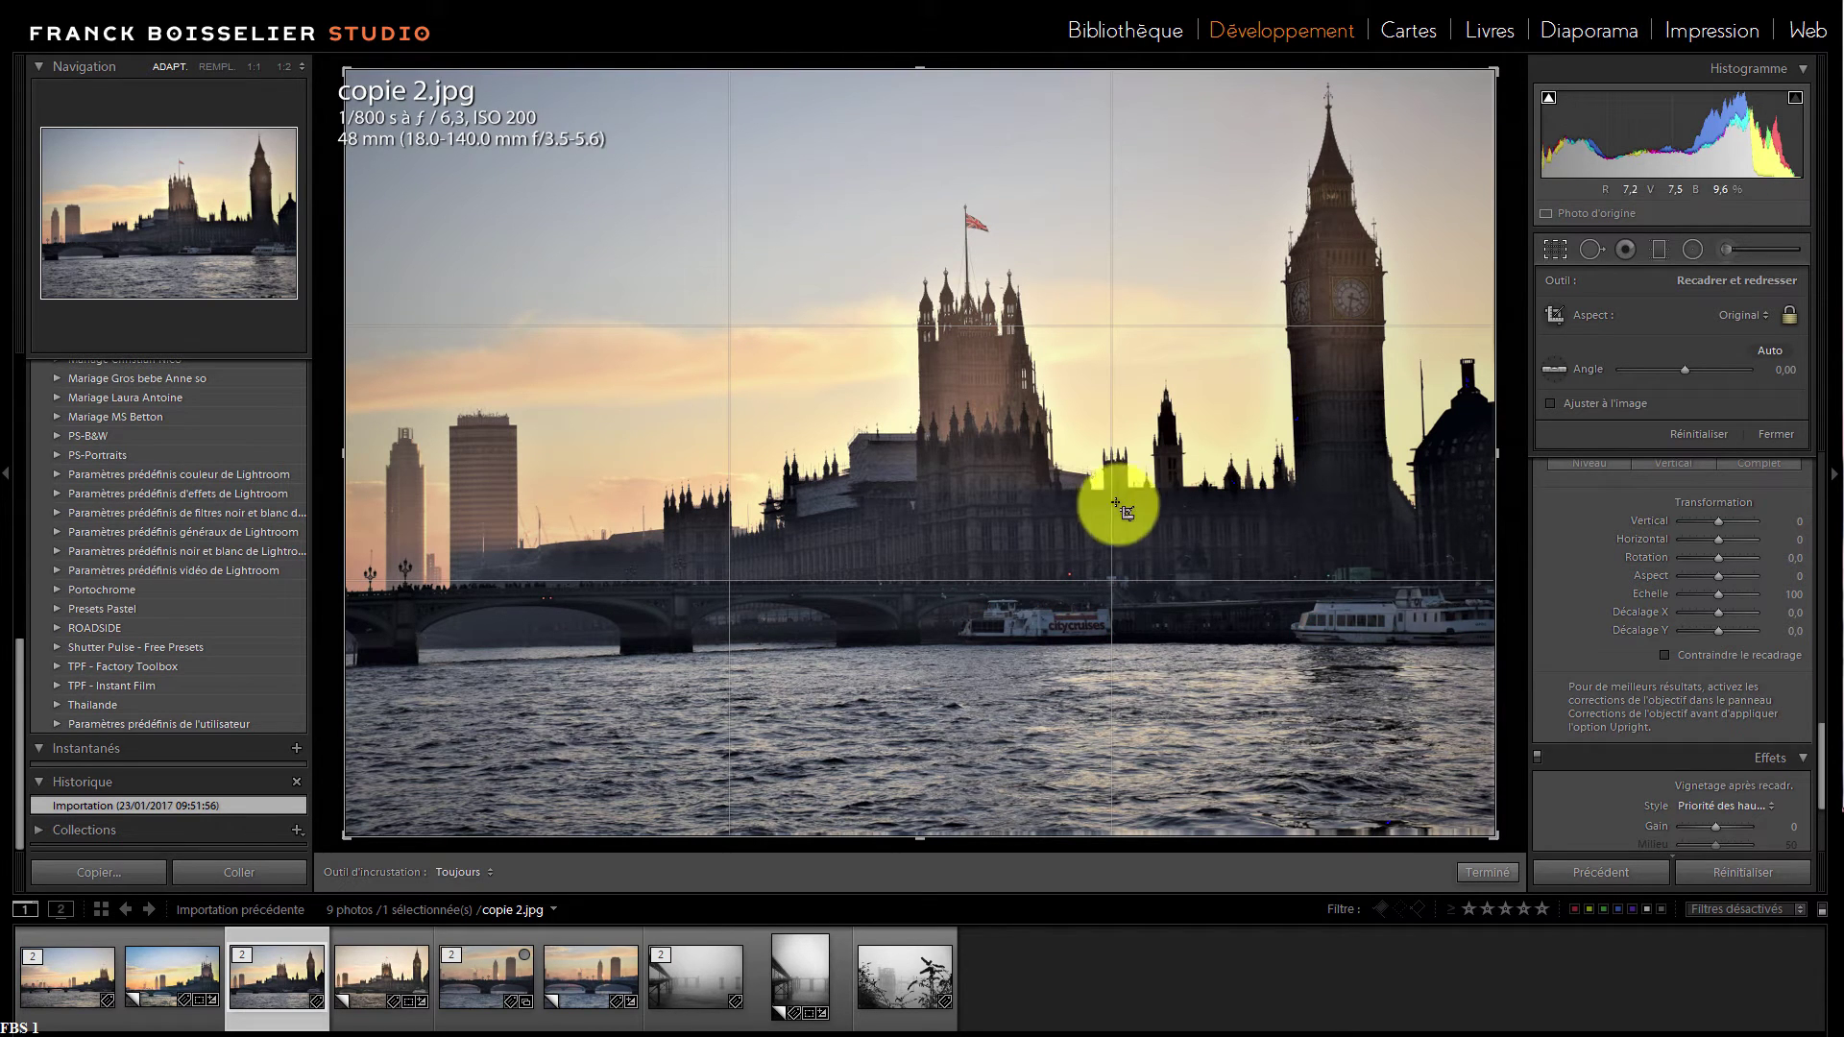
Compare copie 2.jpg with its virtual copy Copie 1, closing the crop tool and finishing on the virtual copy
click(376, 980)
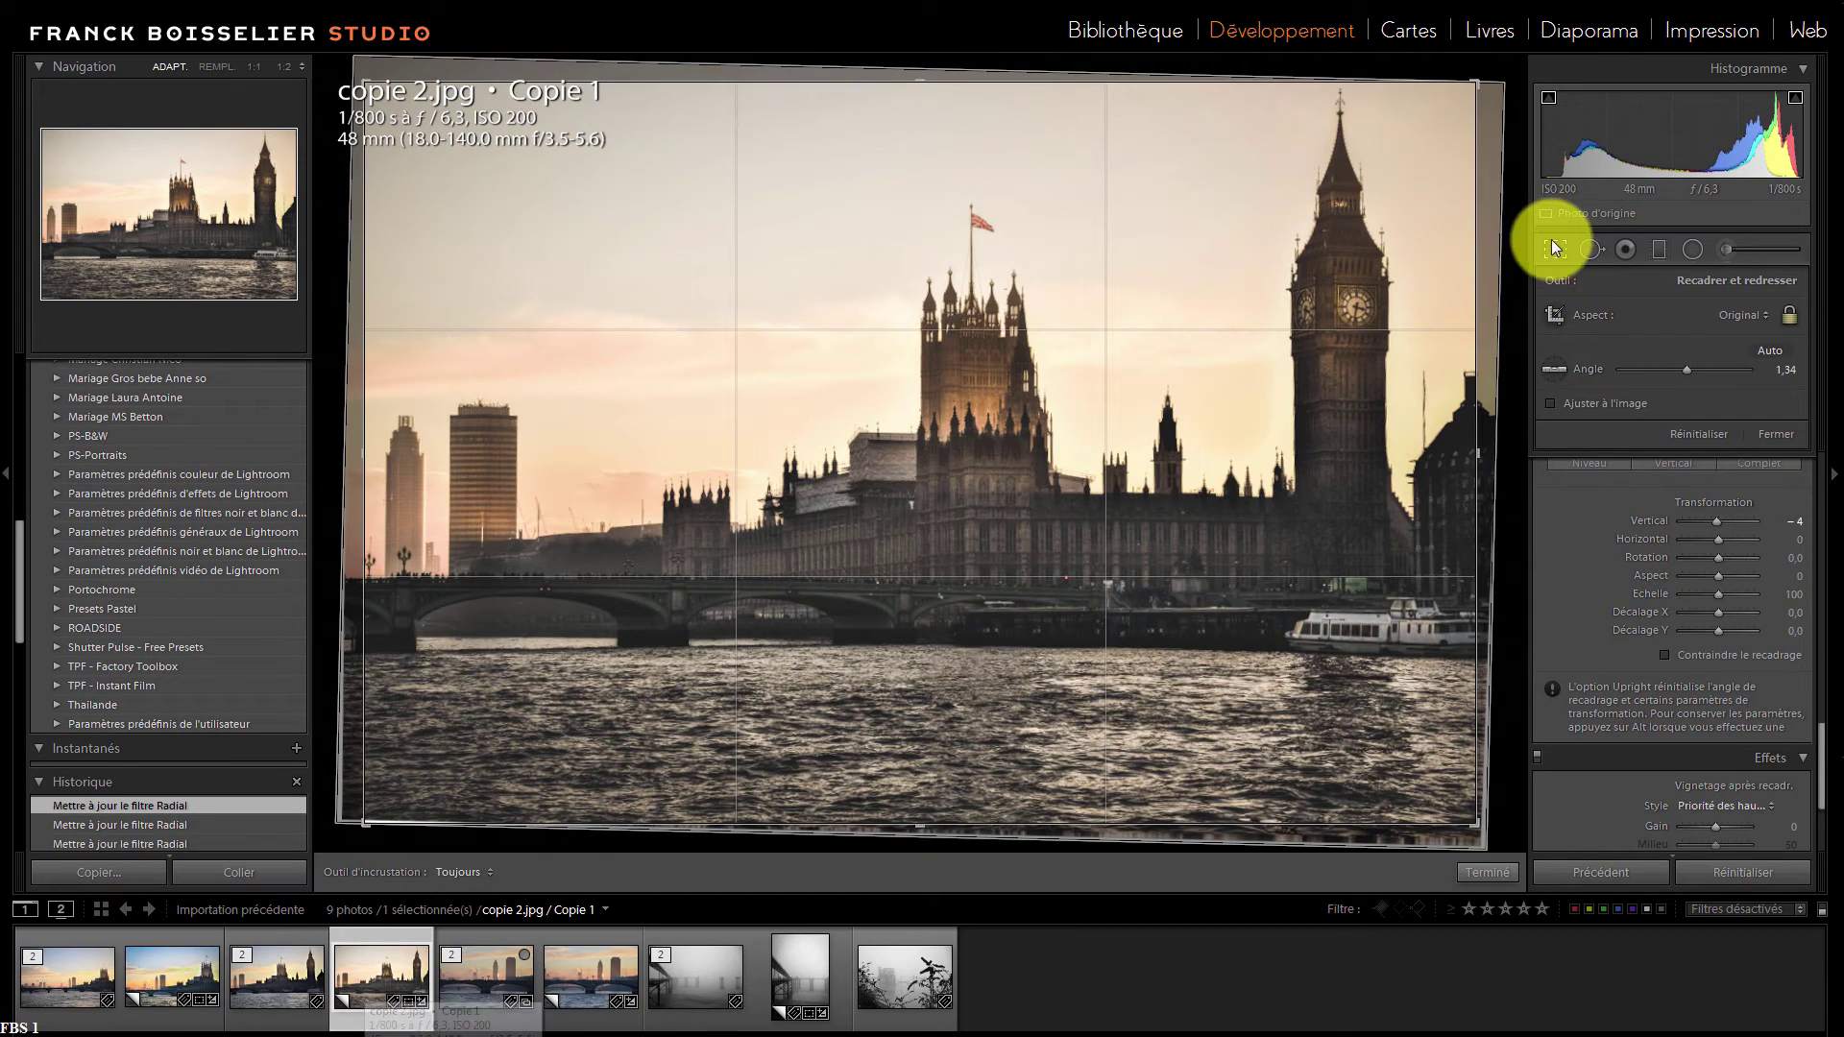
click(1557, 248)
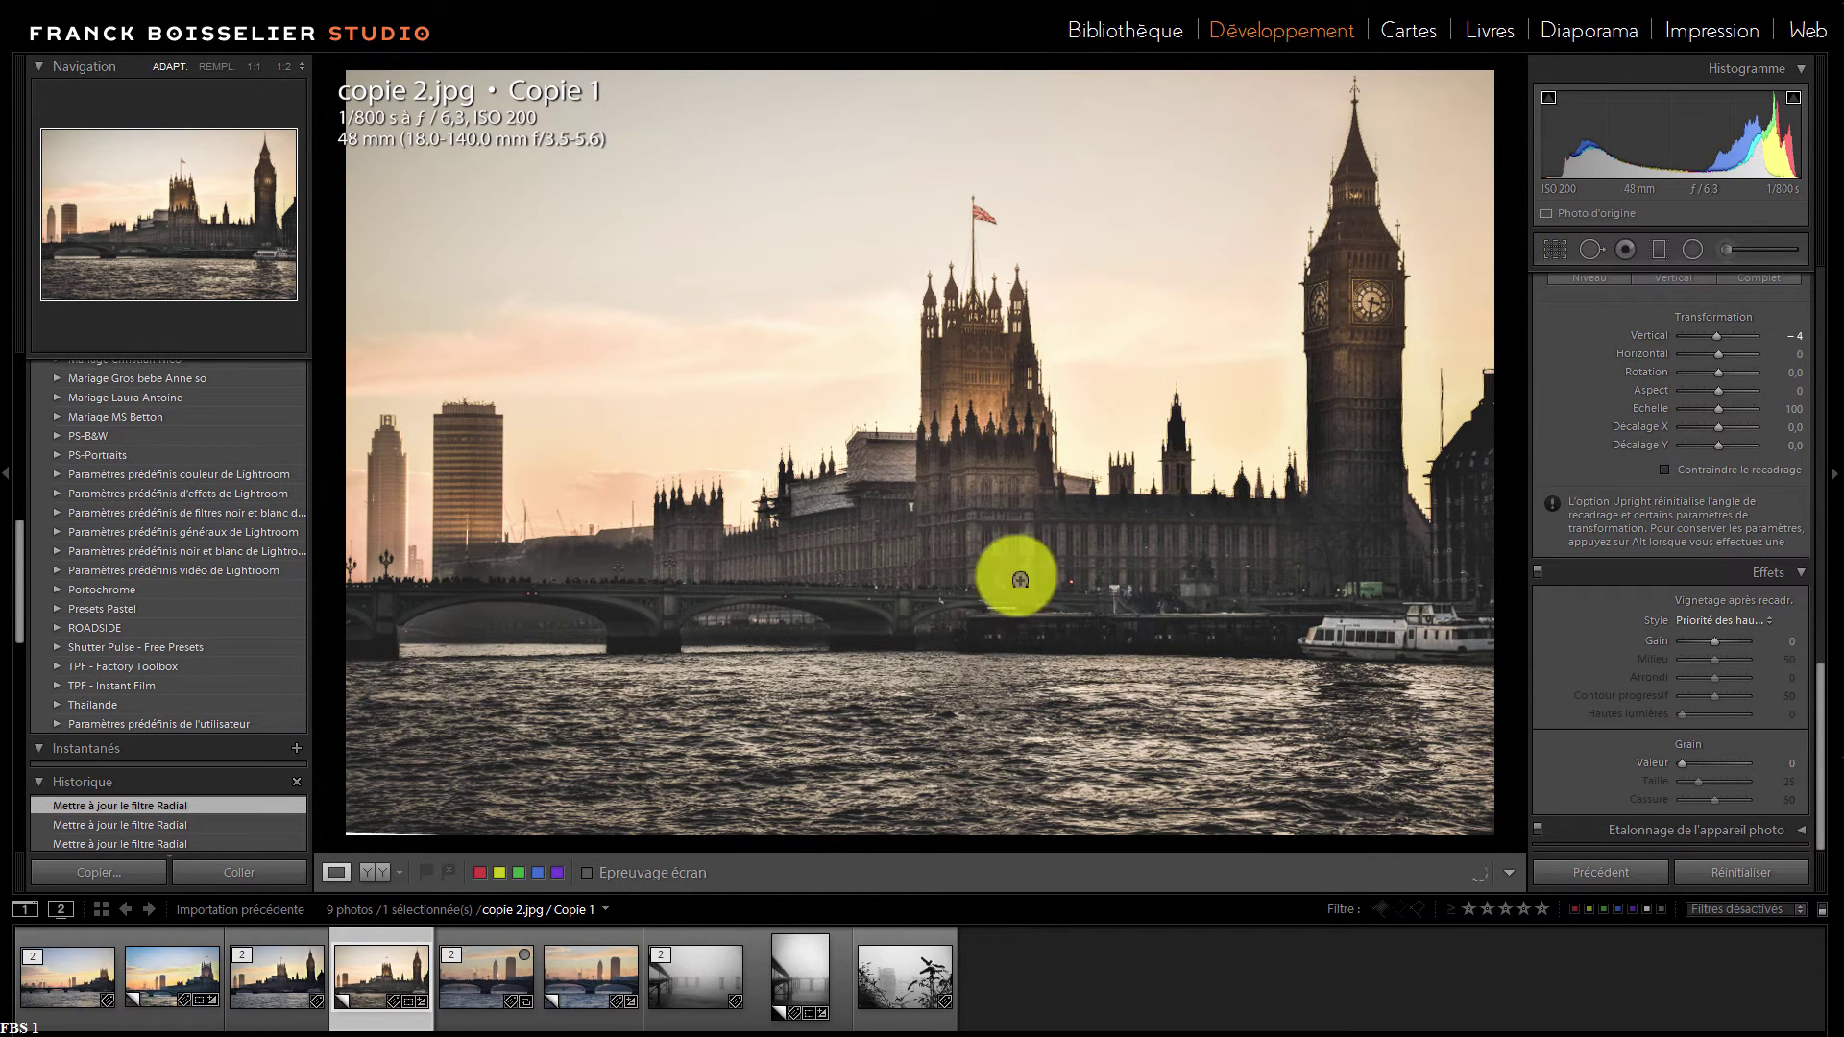
click(281, 999)
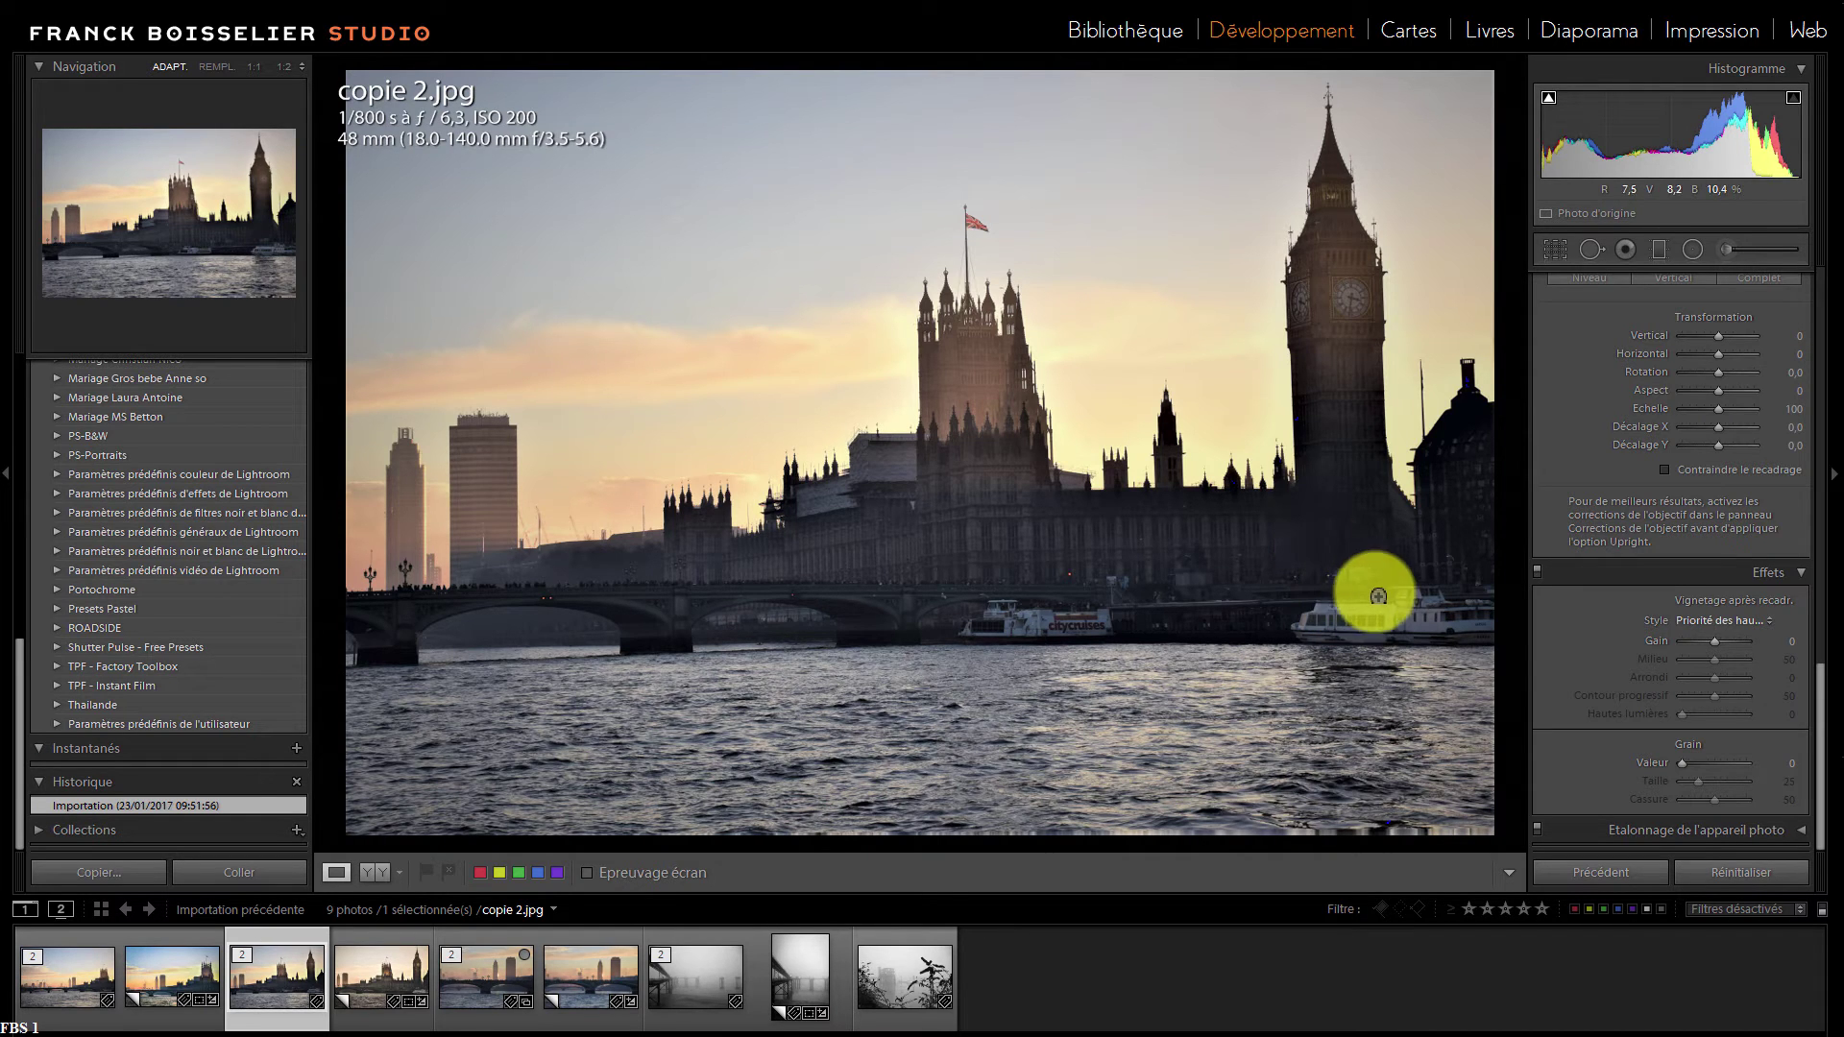
click(375, 990)
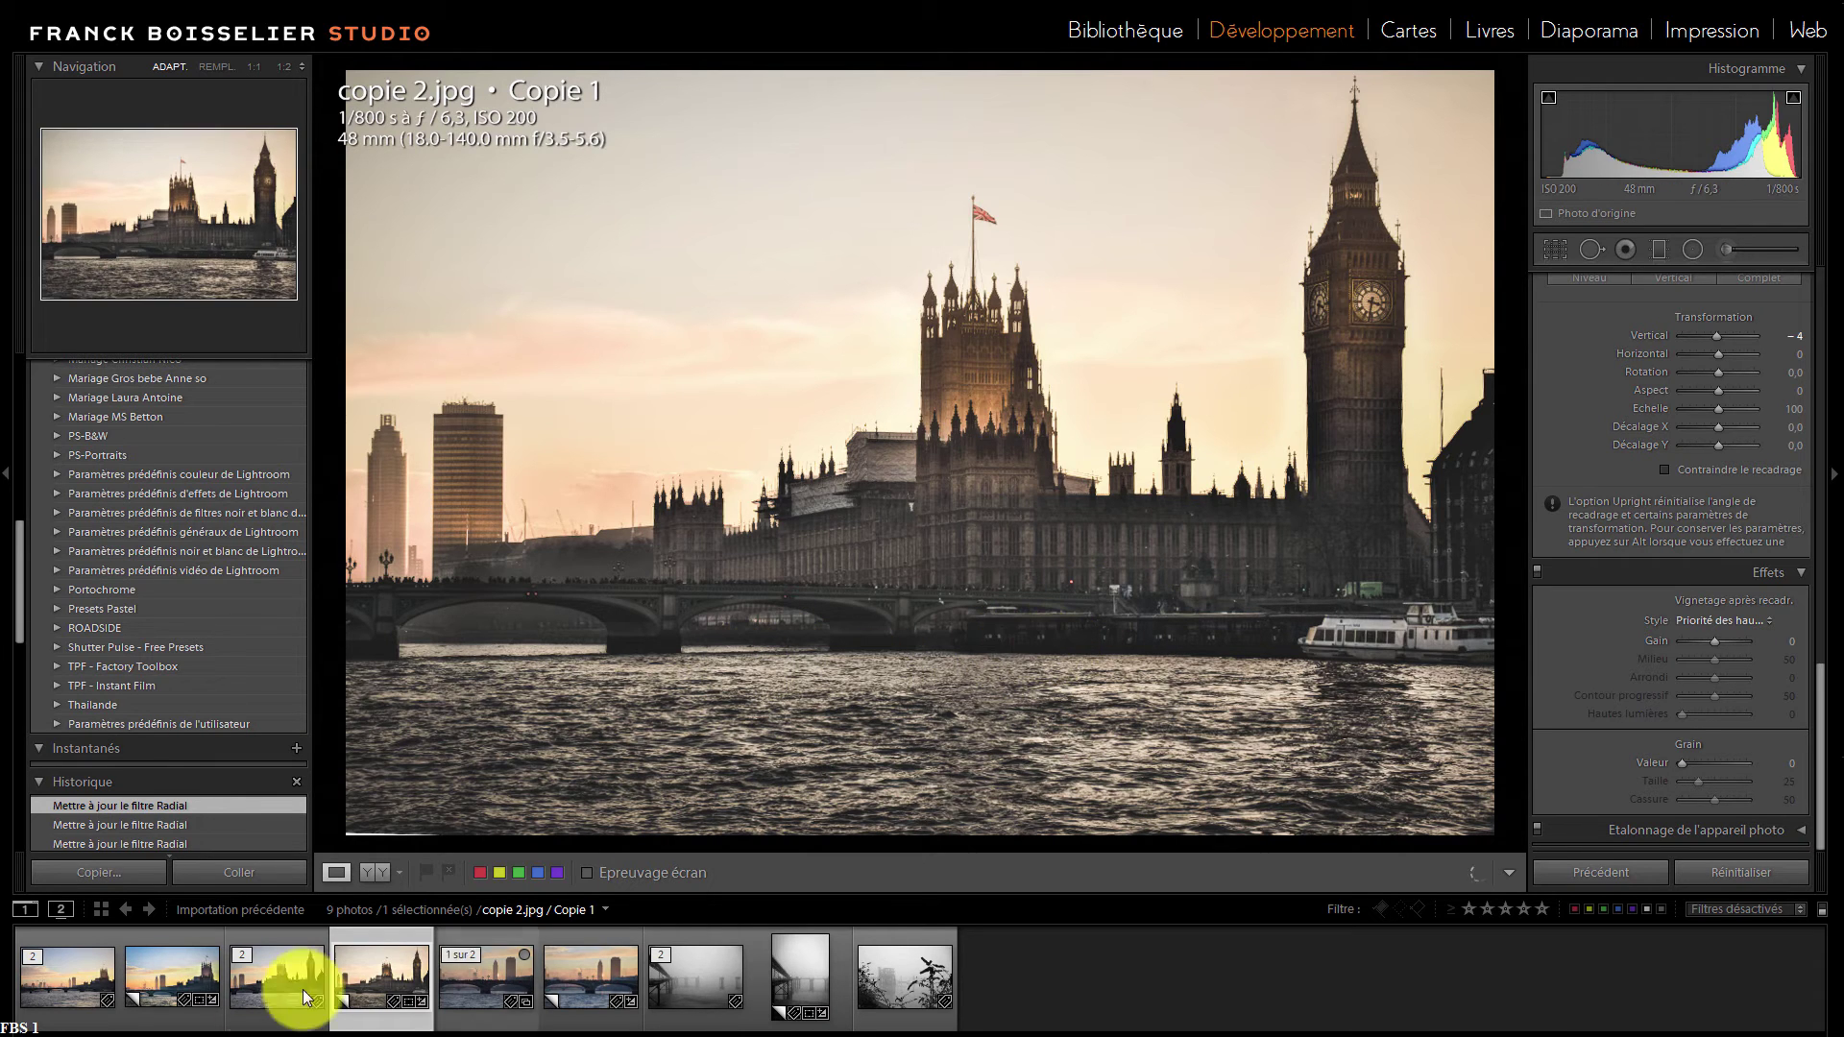
click(250, 984)
click(365, 982)
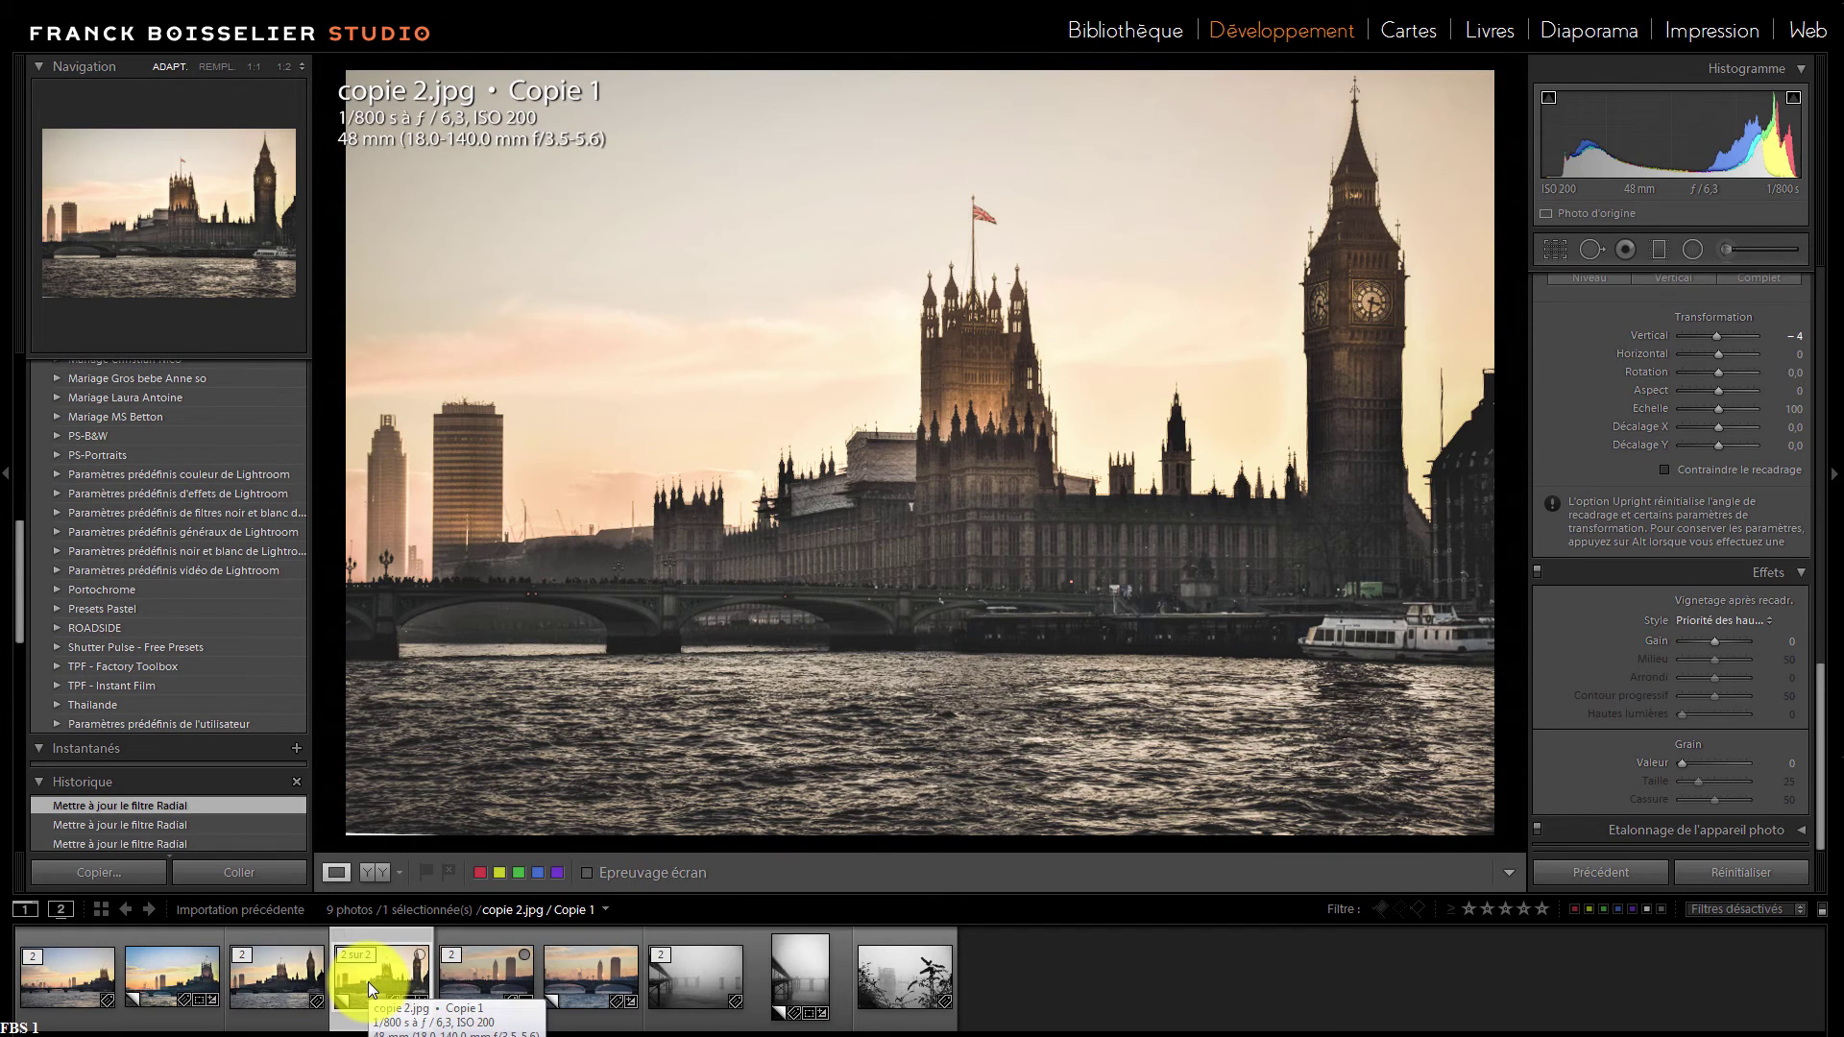
Open the bridge photo copie3.jpg from the filmstrip
click(495, 1003)
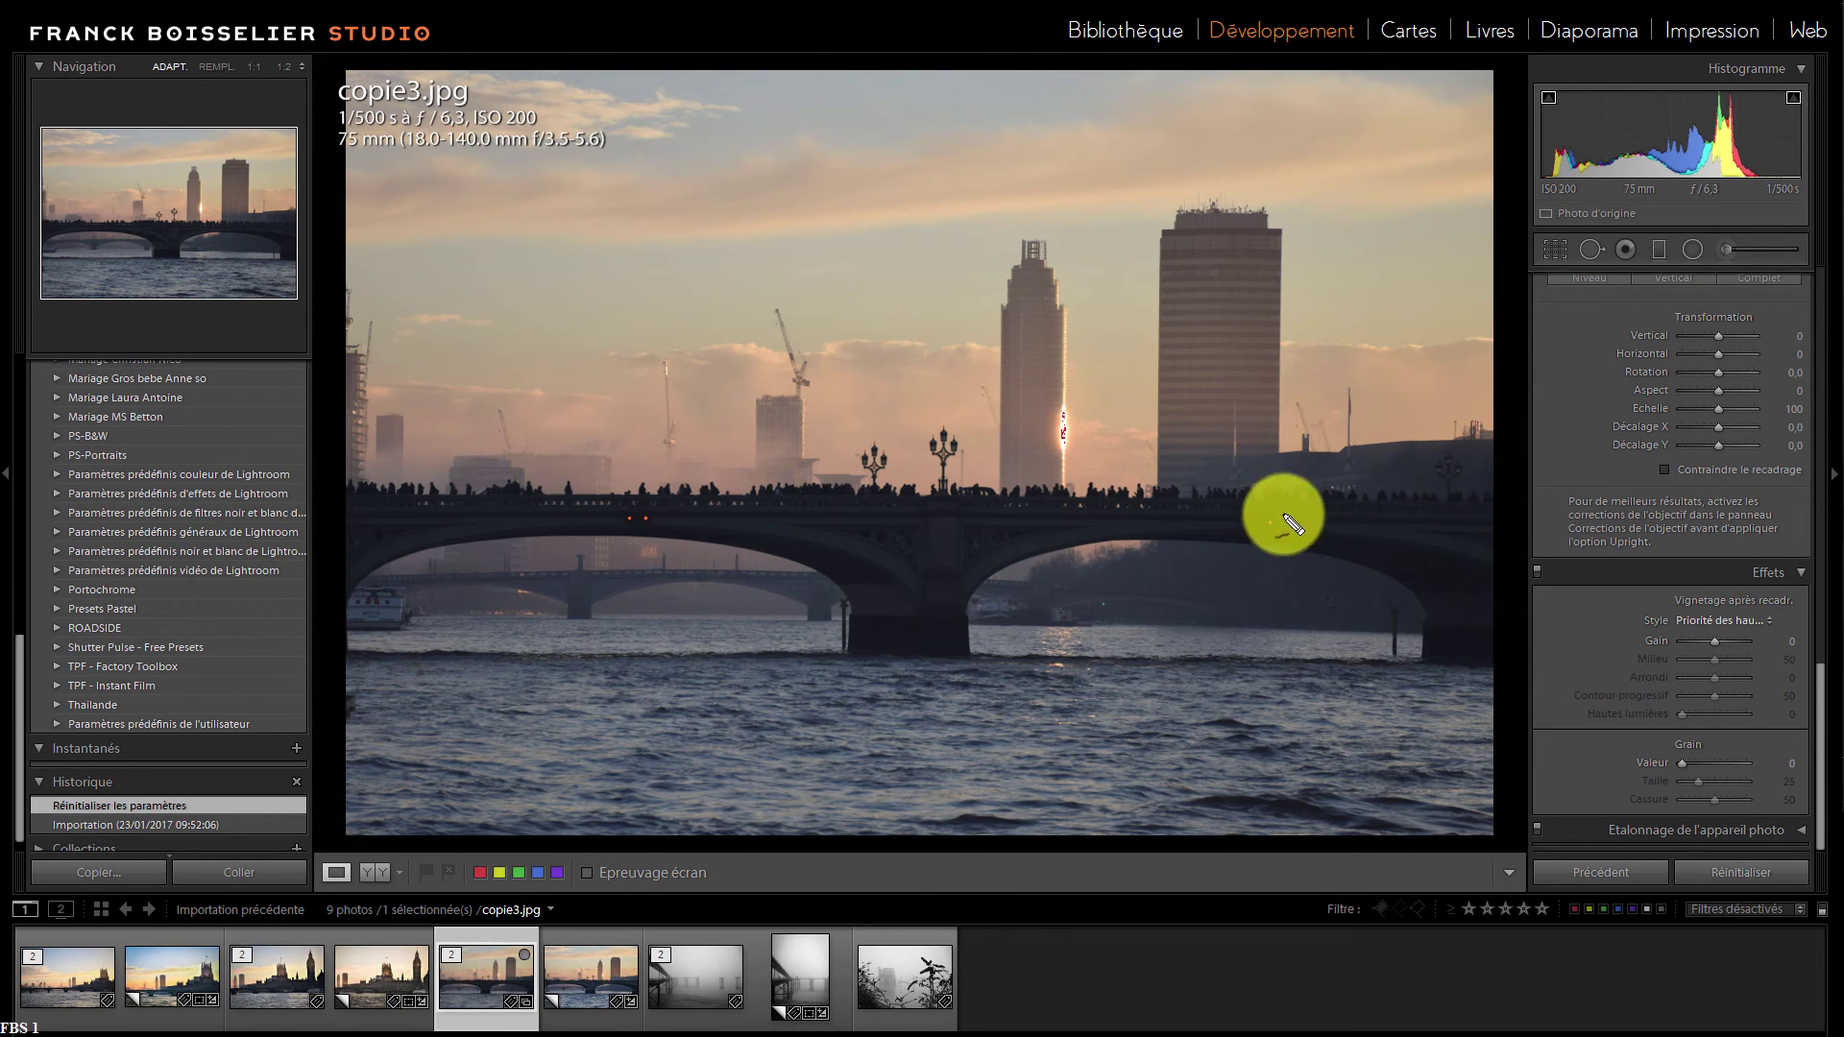
Trace the bridge's right arch and its line towards the left edge, circle both tower tops in red on copie3.jpg, and clear the marks
mouse_move(1288, 523)
mouse_down()
mouse_move(1396, 563)
mouse_move(1444, 621)
mouse_move(1433, 669)
mouse_up()
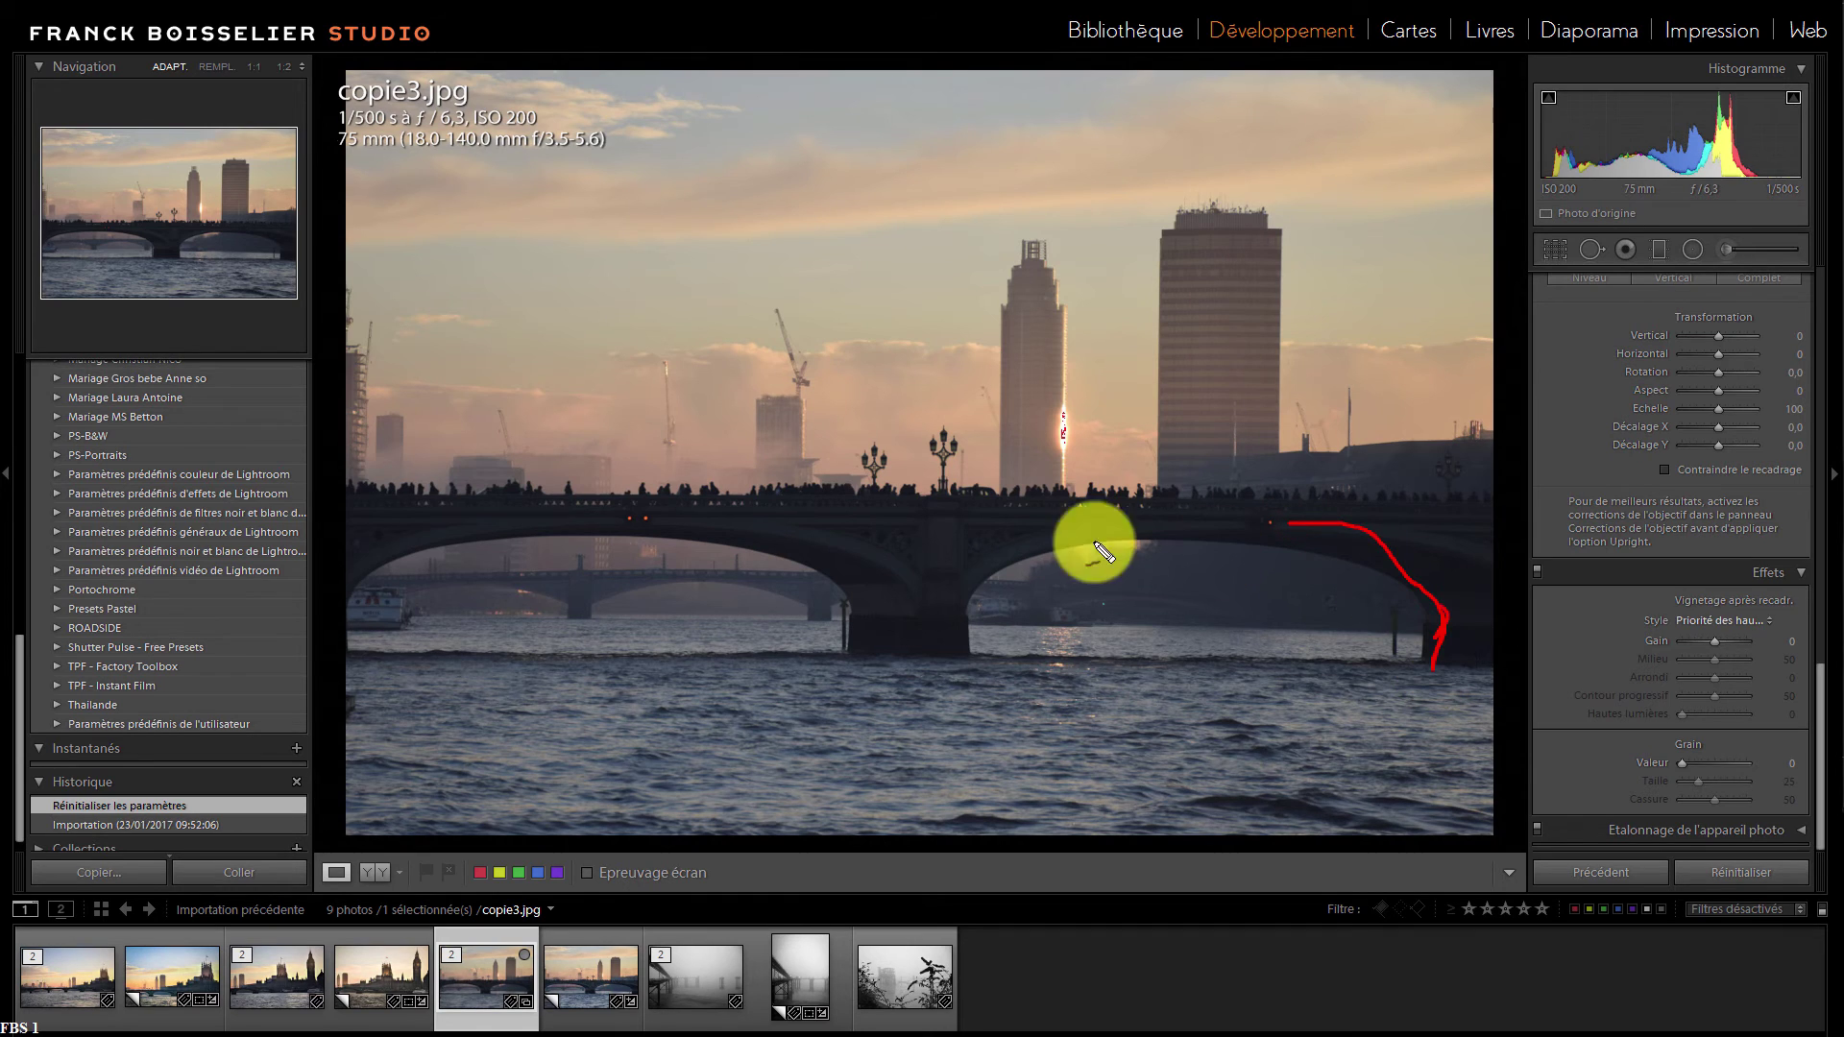
mouse_move(799, 522)
mouse_down()
mouse_move(347, 514)
mouse_move(264, 544)
mouse_move(353, 514)
mouse_move(347, 492)
mouse_move(330, 535)
mouse_up()
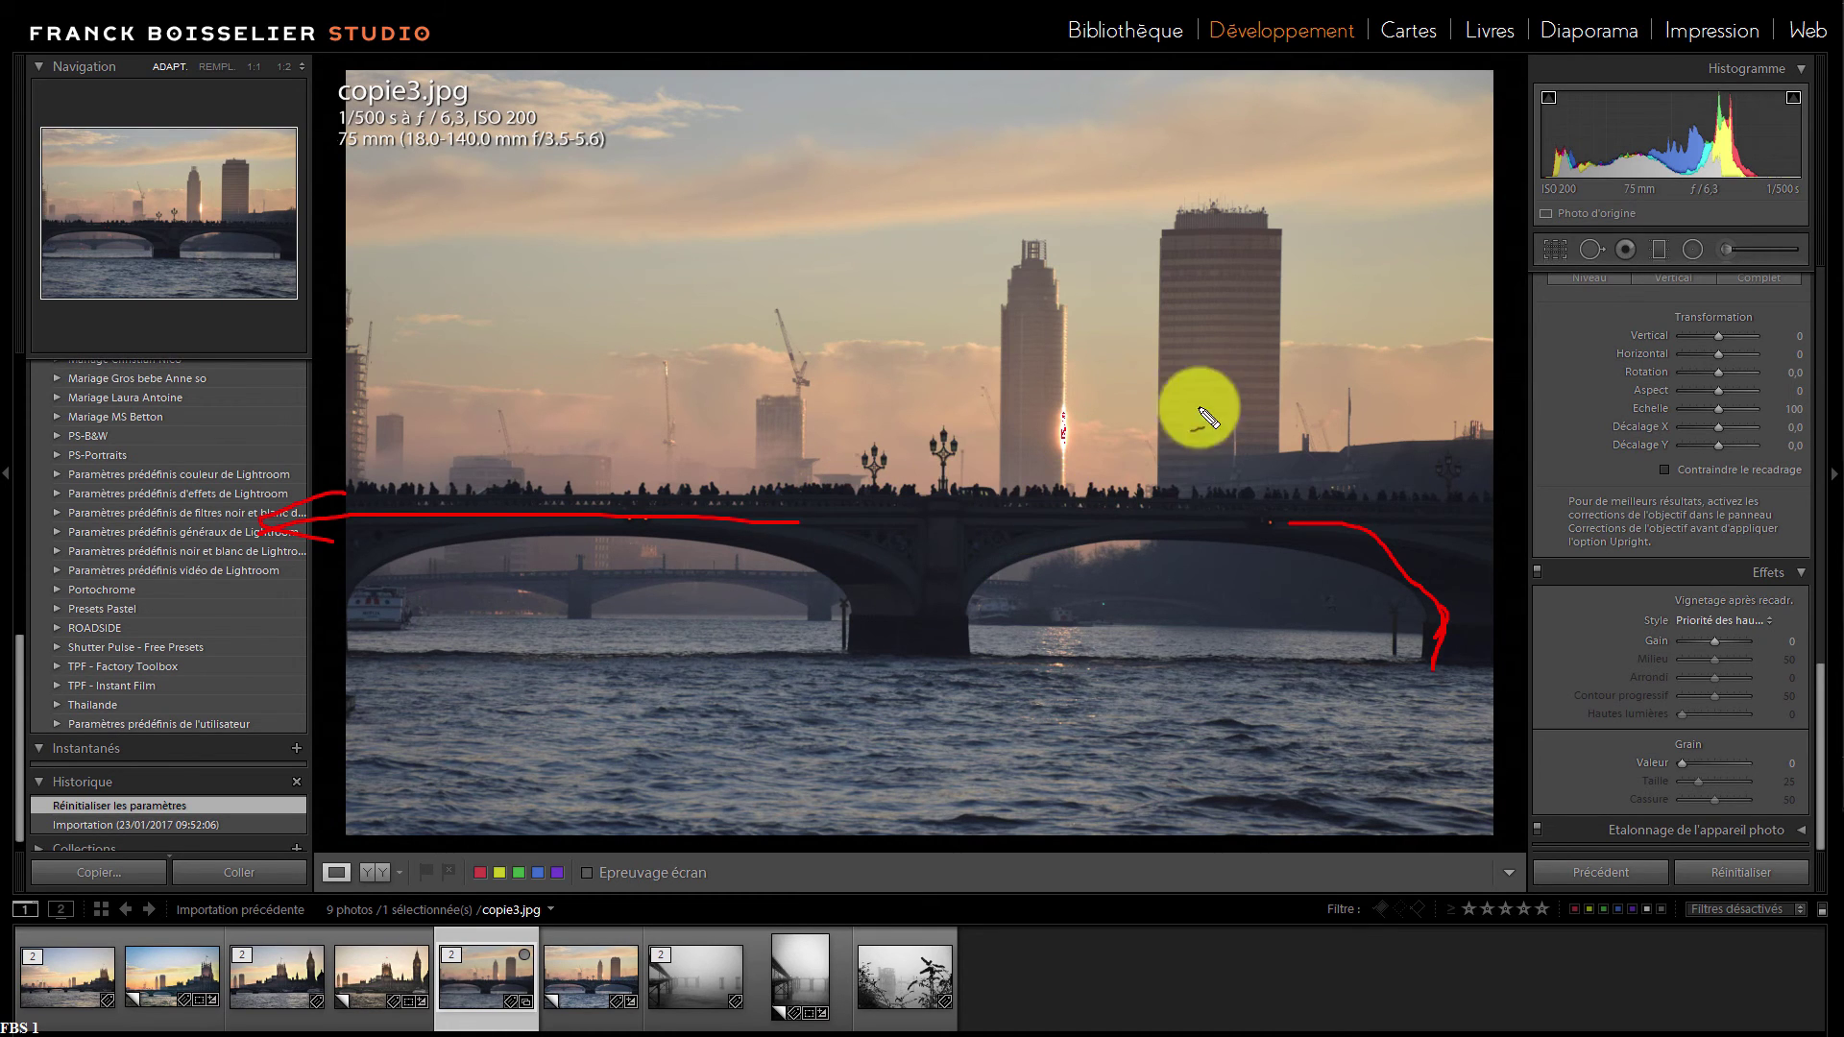
mouse_move(1180, 211)
mouse_down()
mouse_move(1144, 317)
mouse_move(1313, 180)
mouse_move(1144, 256)
mouse_up()
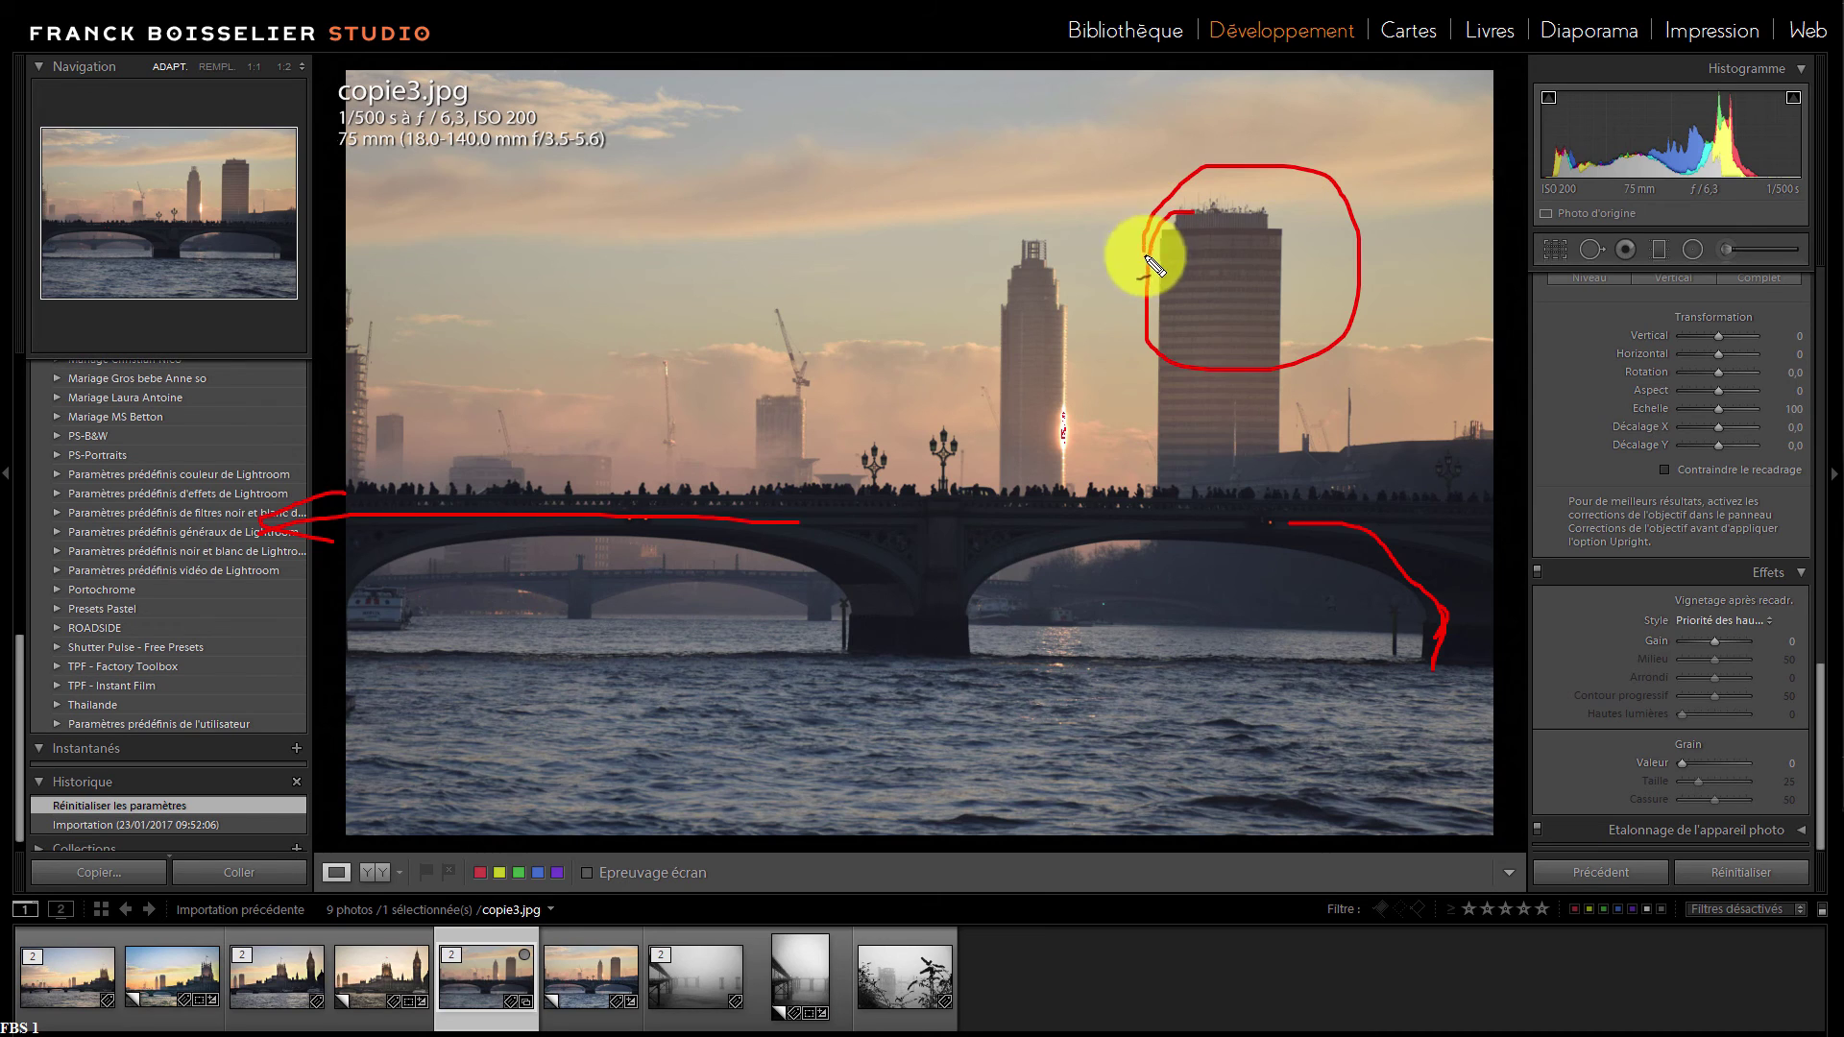
mouse_move(992, 210)
mouse_down()
mouse_move(1008, 350)
mouse_move(1030, 248)
mouse_move(999, 289)
mouse_up()
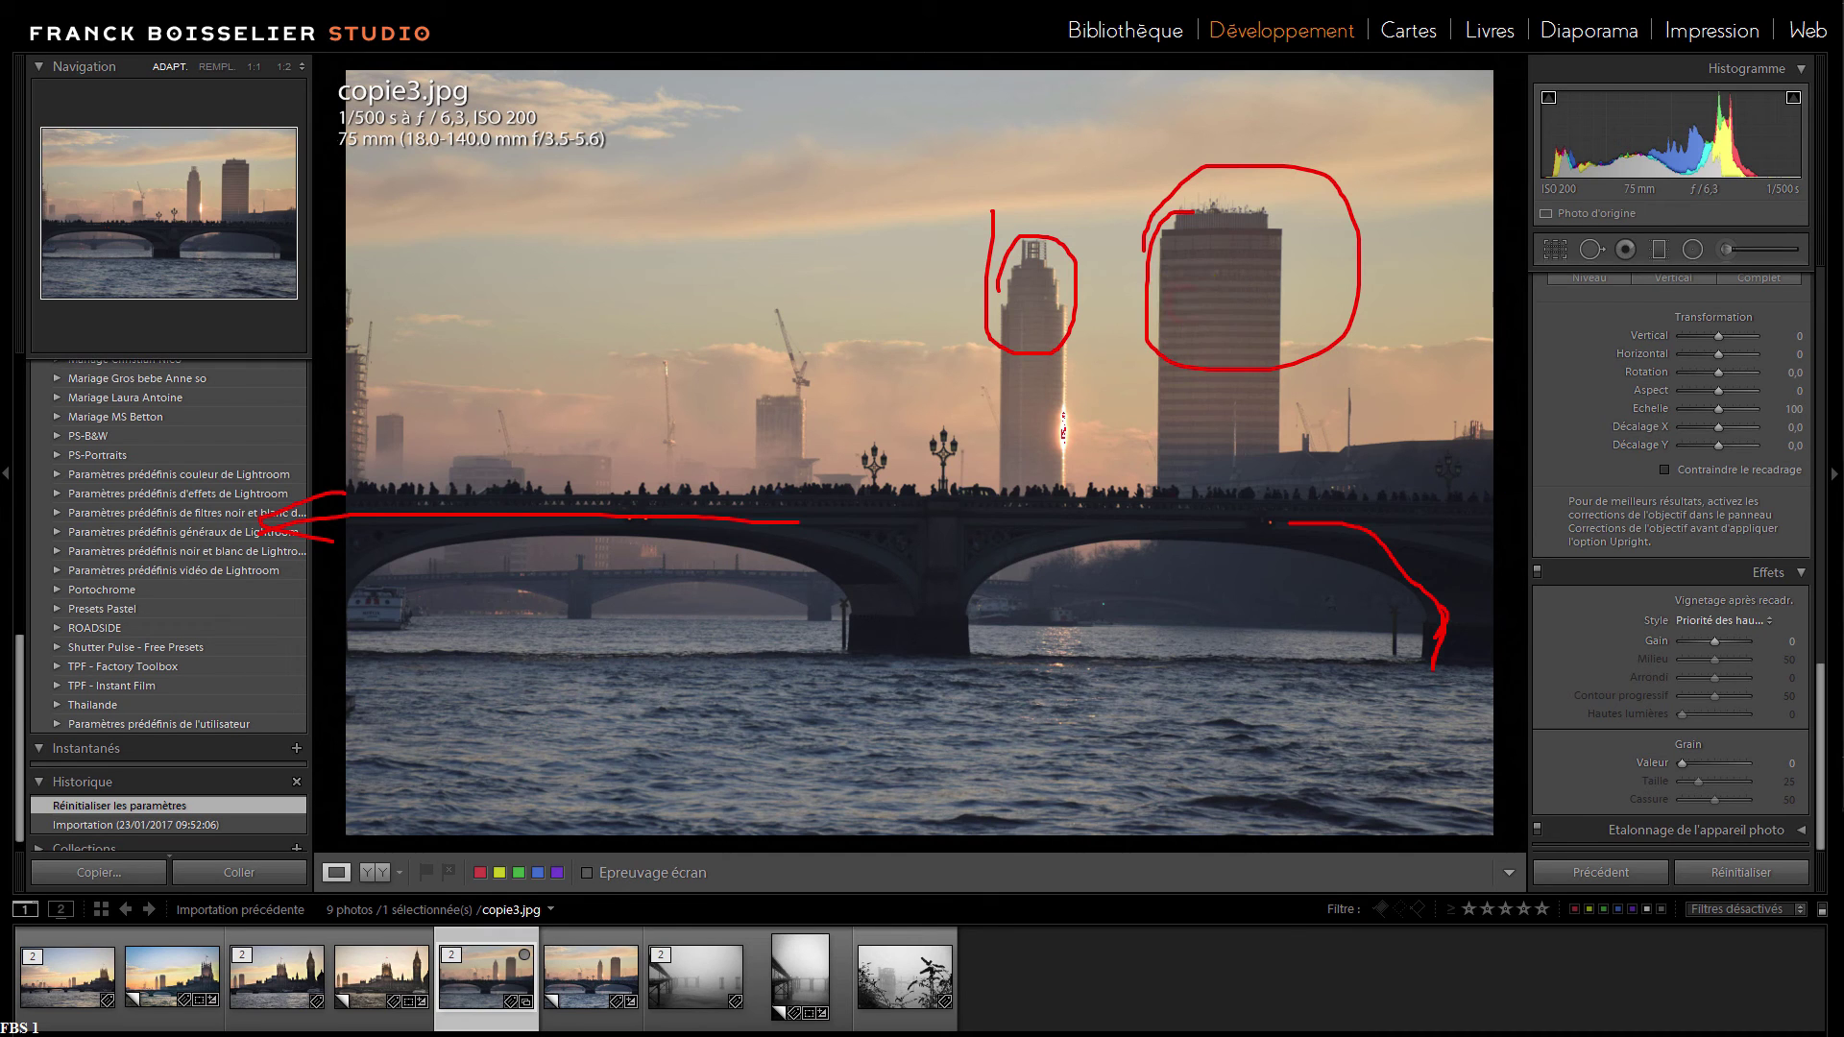
key(Escape)
Inspect the two towers and the sky between them at 1:1 in copie3.jpg, and return to the full photo
click(1189, 319)
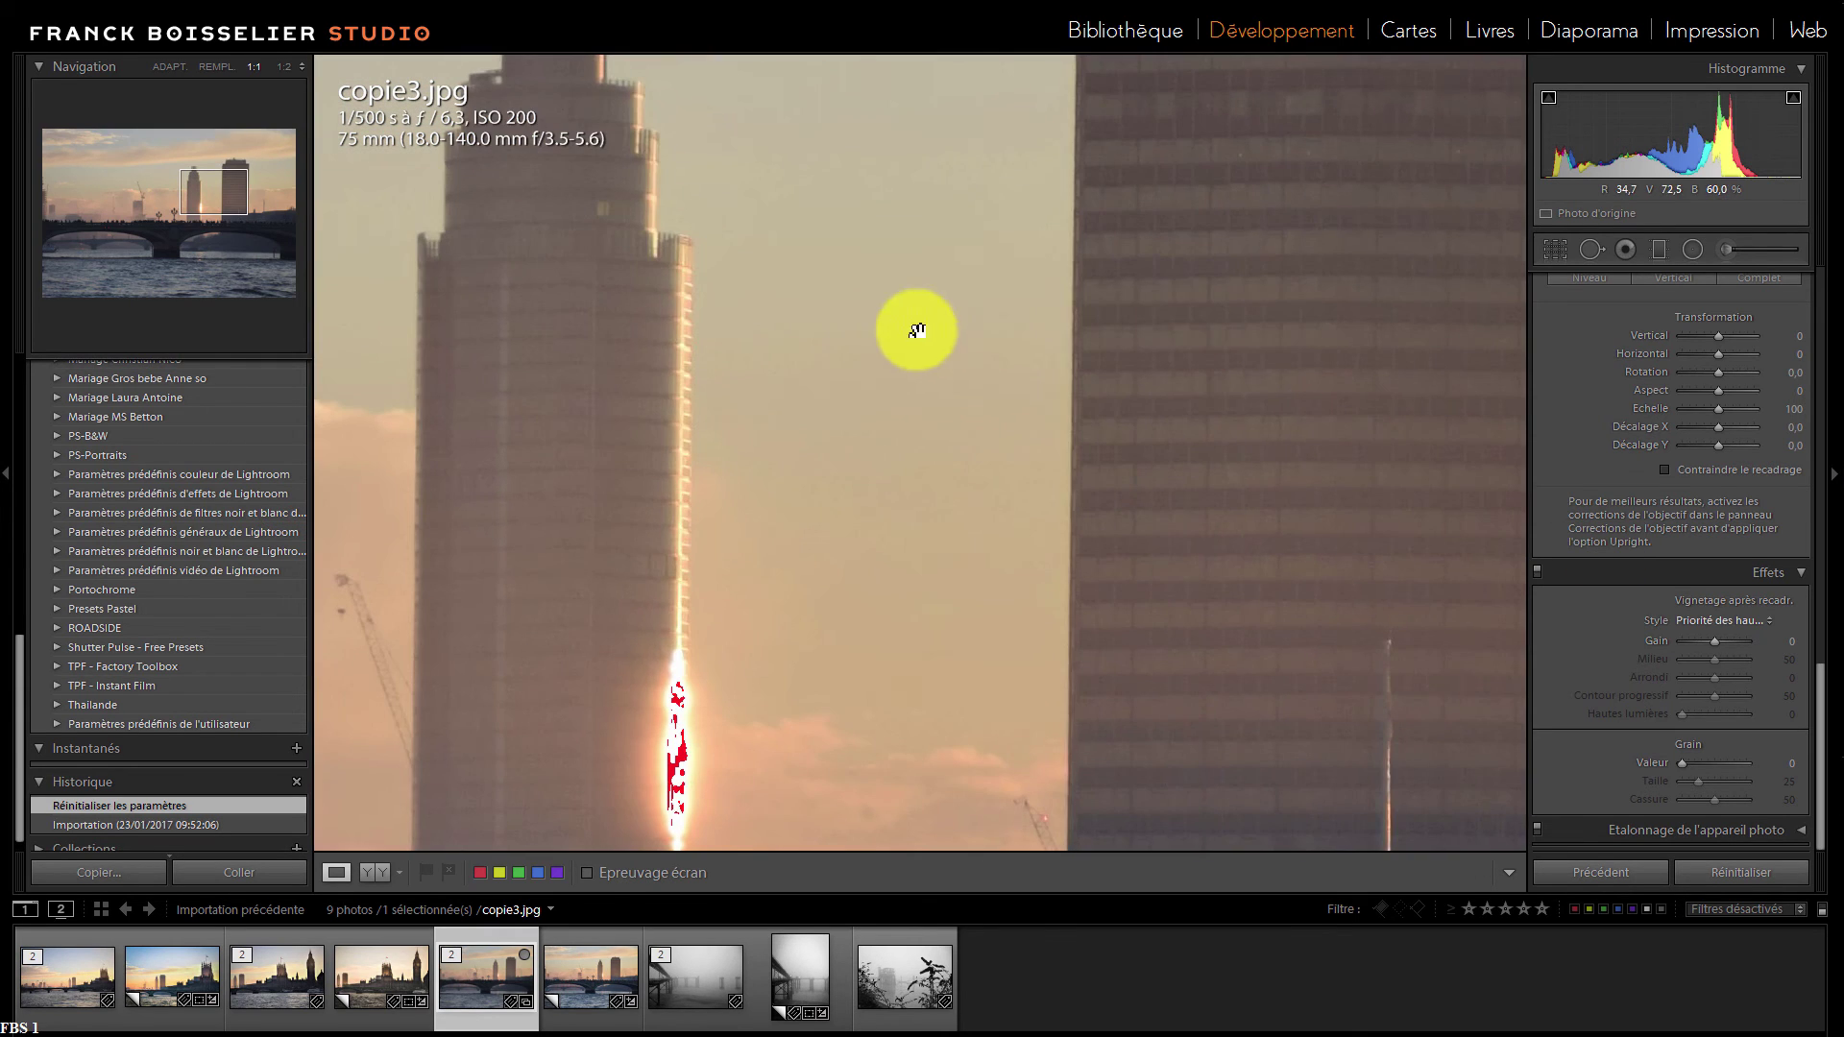
drag(915, 331, 1124, 556)
click(913, 498)
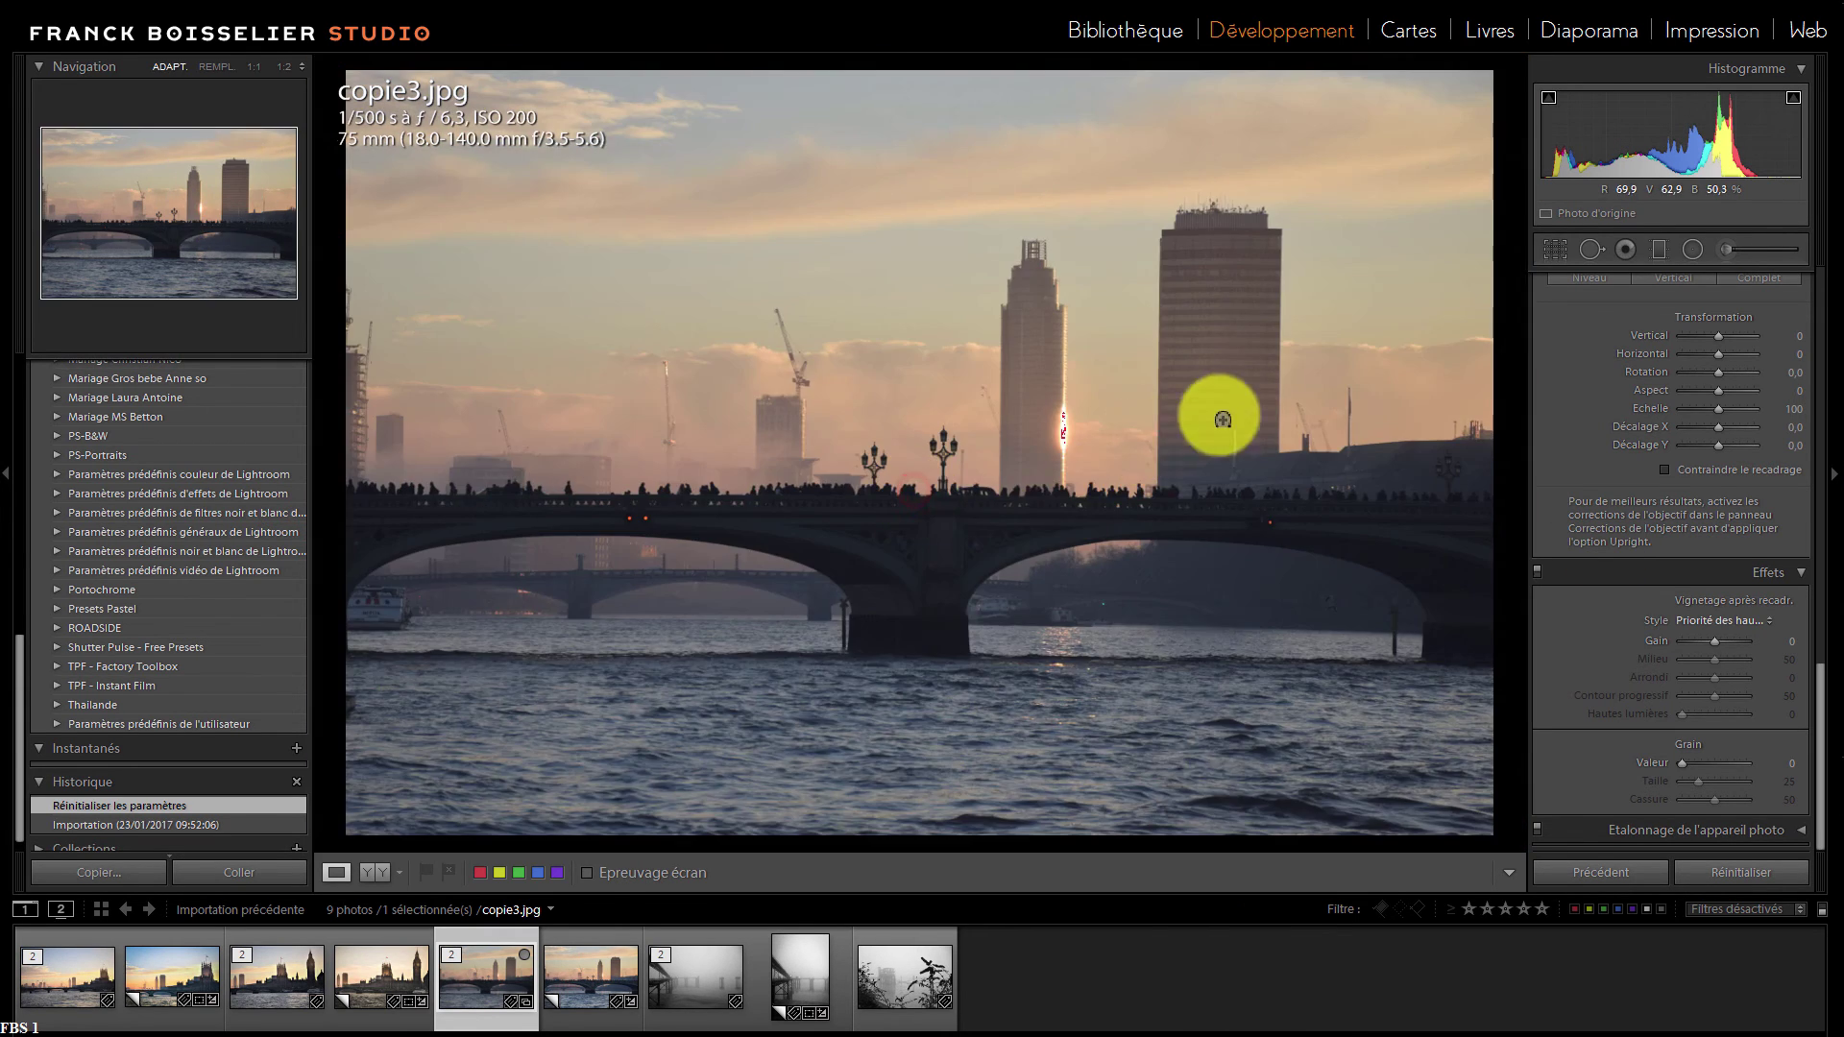